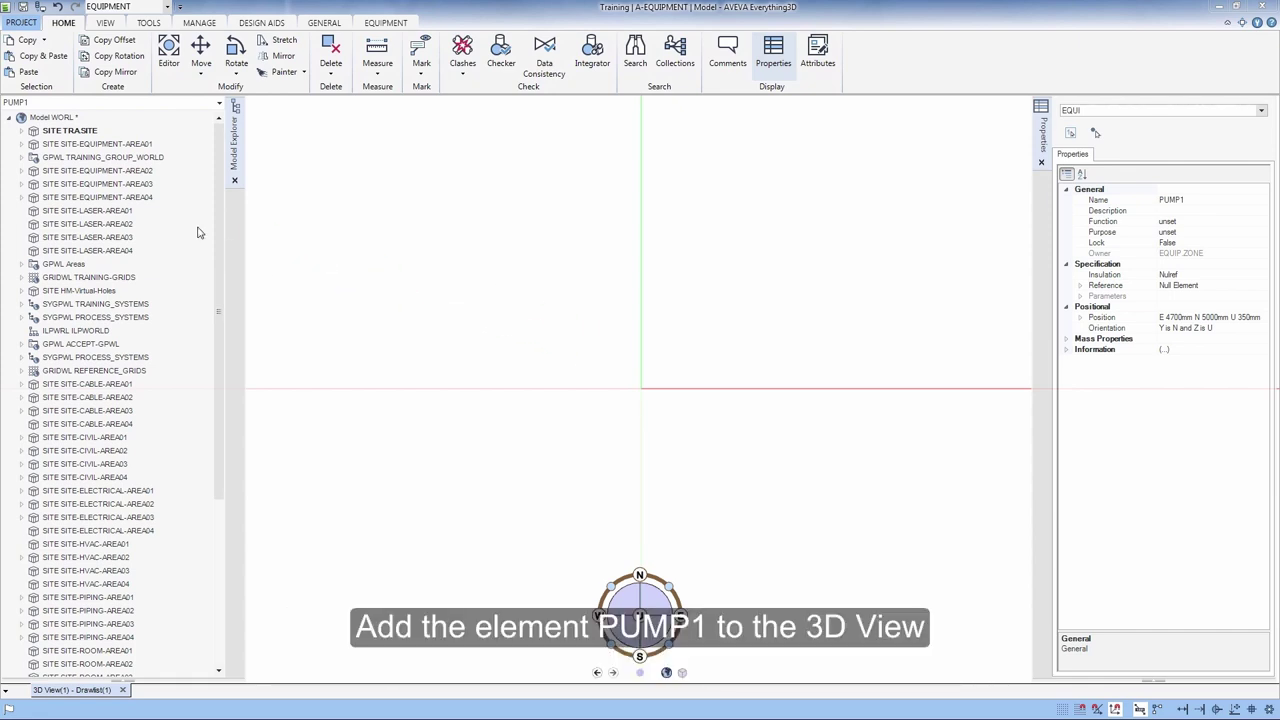
- Expand TRA.SITE and EQUIP.ZONE in Model Explorer and drag PUMP1 into the 3D view
{"action": "left_click", "coordinate": [21, 131]}
{"action": "left_click", "coordinate": [34, 171]}
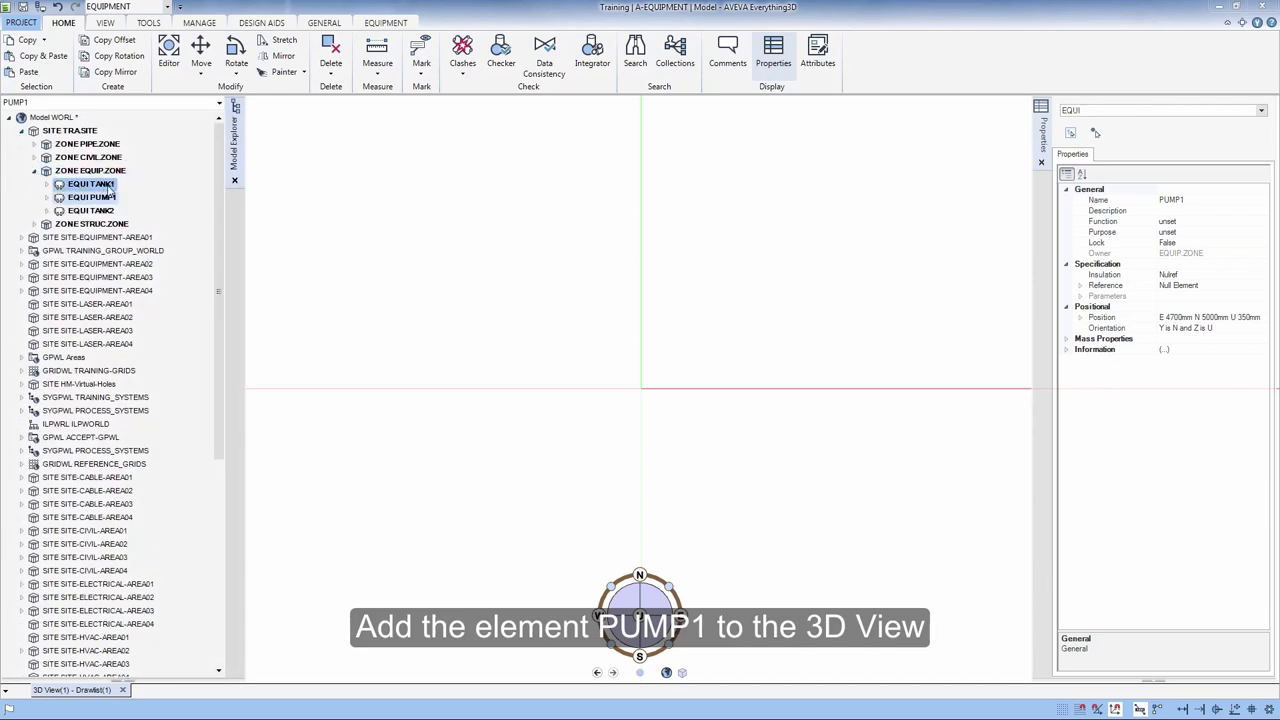
{"action": "left_click_drag", "start_coordinate": [116, 201], "coordinate": [590, 342]}
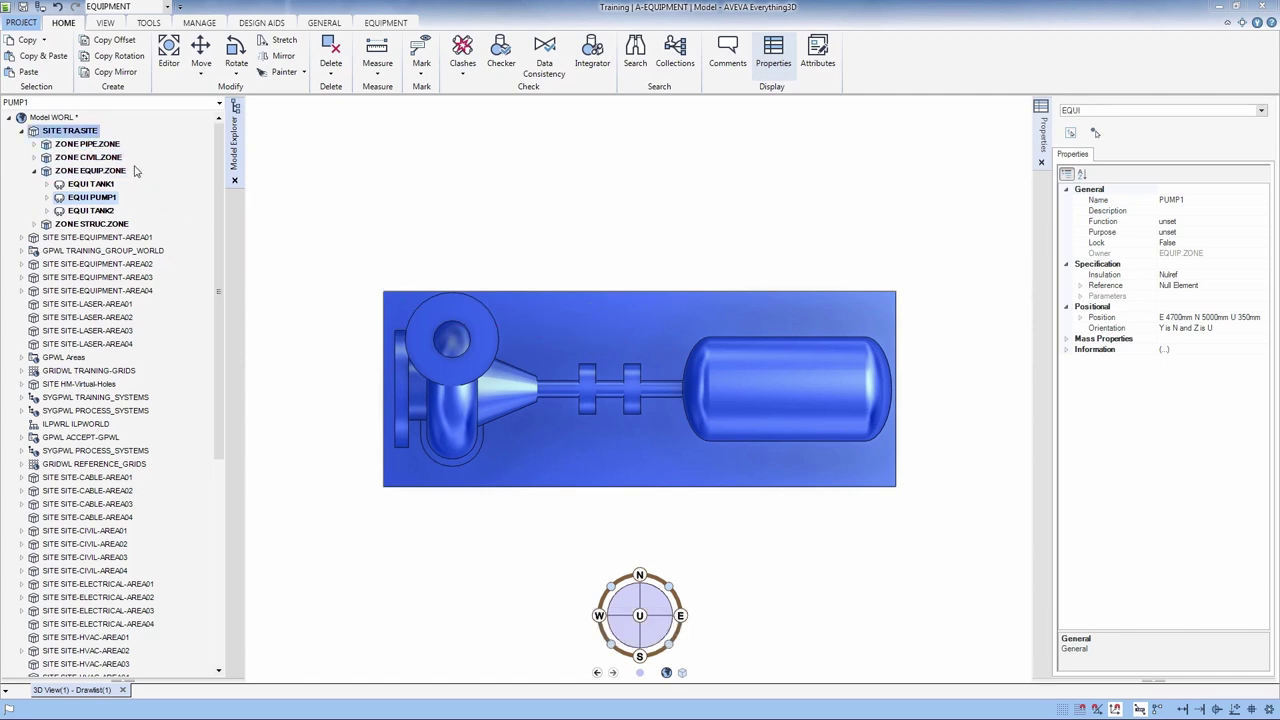
- Add the whole TRA.SITE to the 3D view and fit it using PowerWheel Extents
{"action": "left_click_drag", "start_coordinate": [70, 131], "coordinate": [456, 235]}
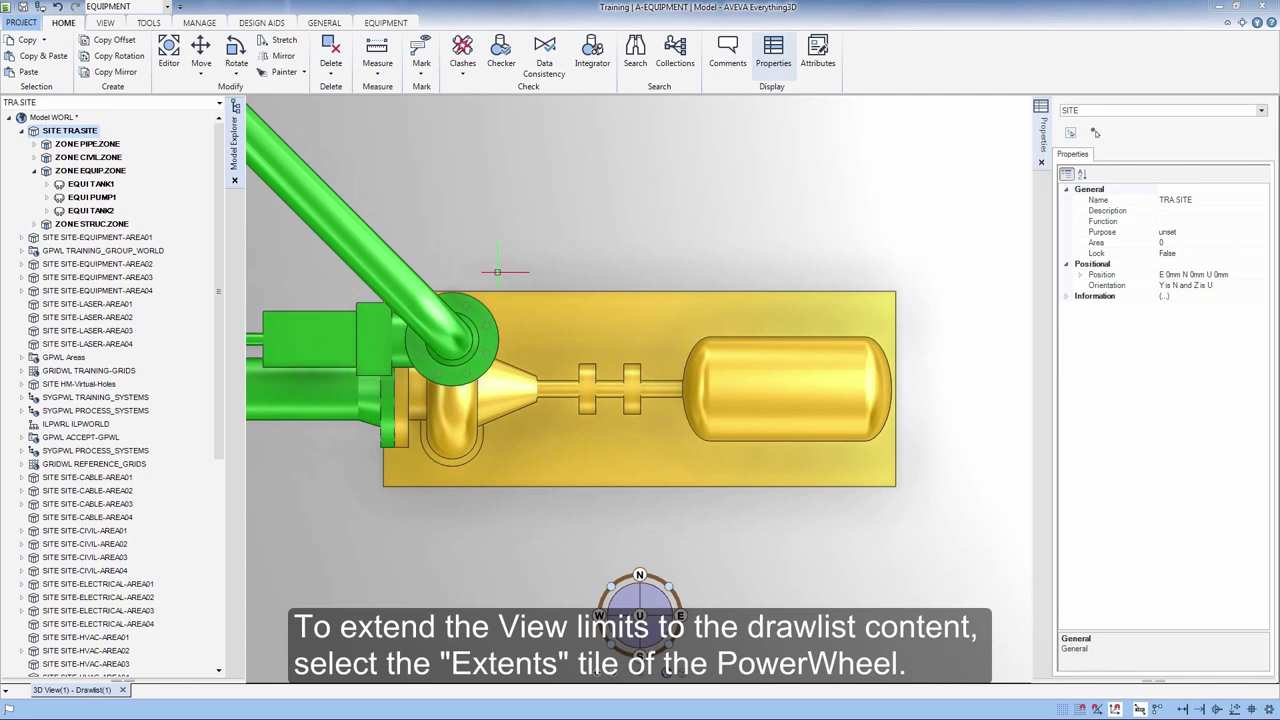
{"action": "left_click", "coordinate": [570, 306]}
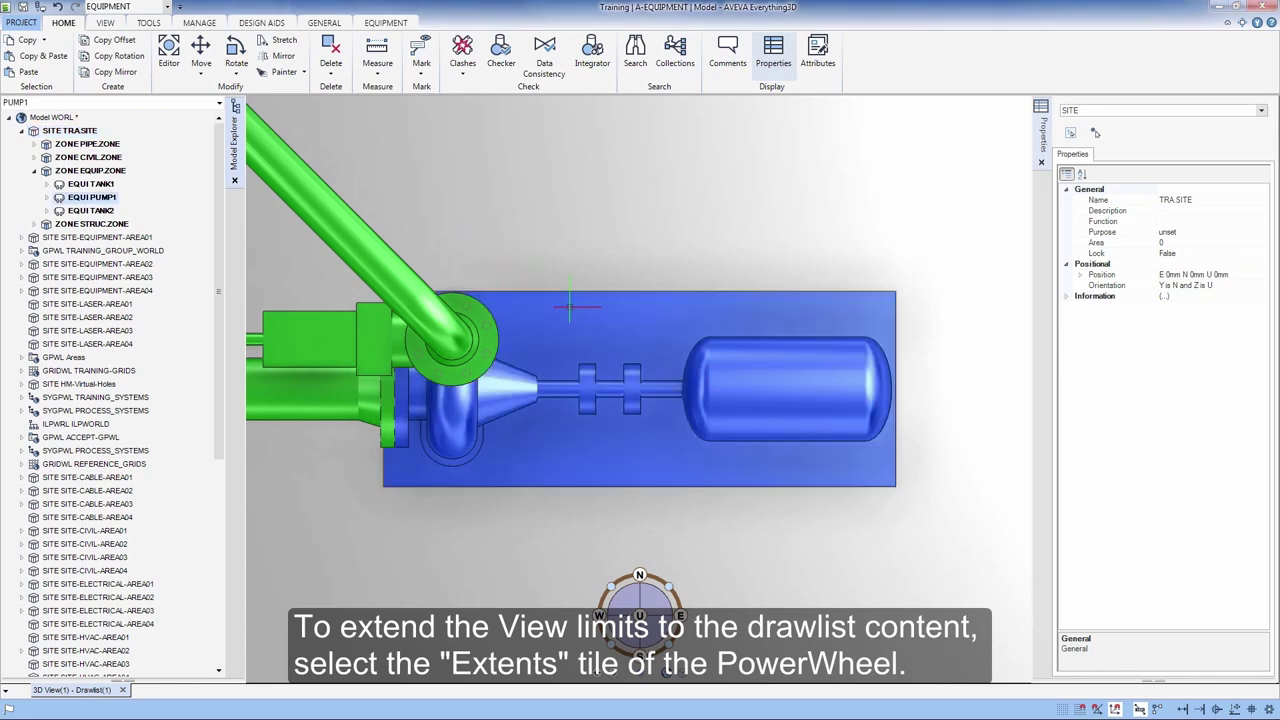
{"action": "middle_click", "coordinate": [522, 269]}
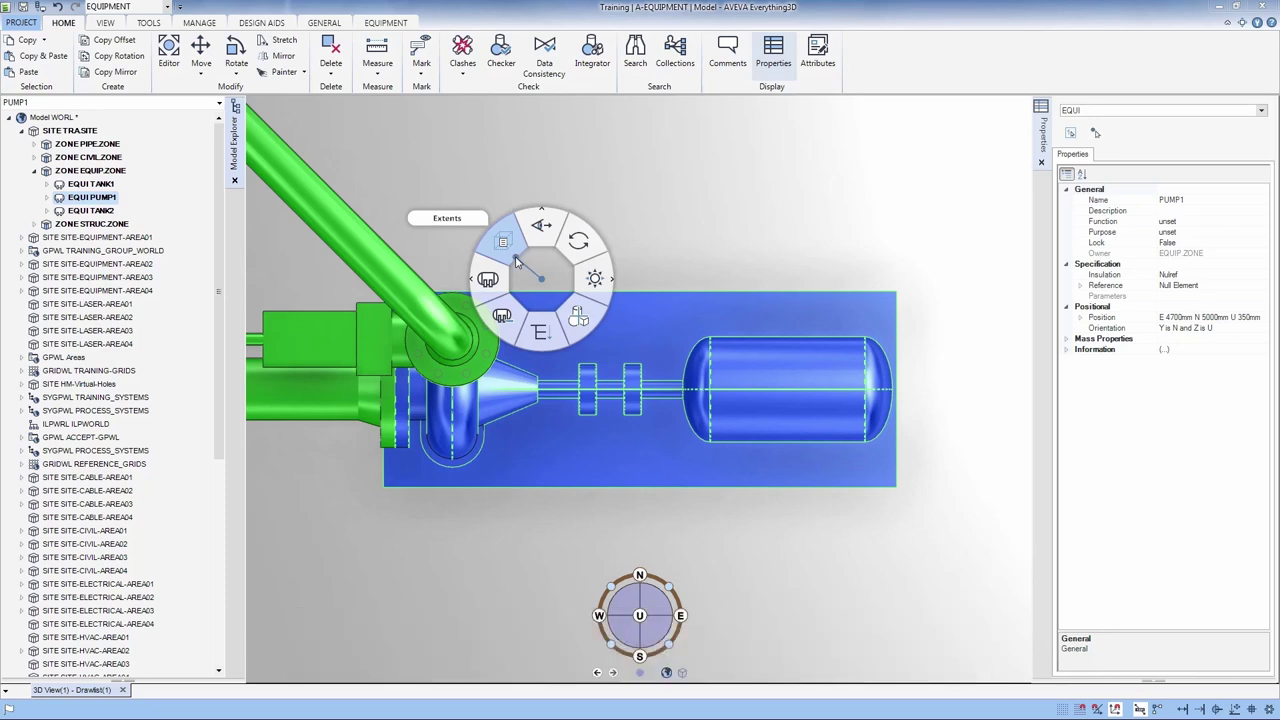
{"action": "left_click", "coordinate": [516, 261]}
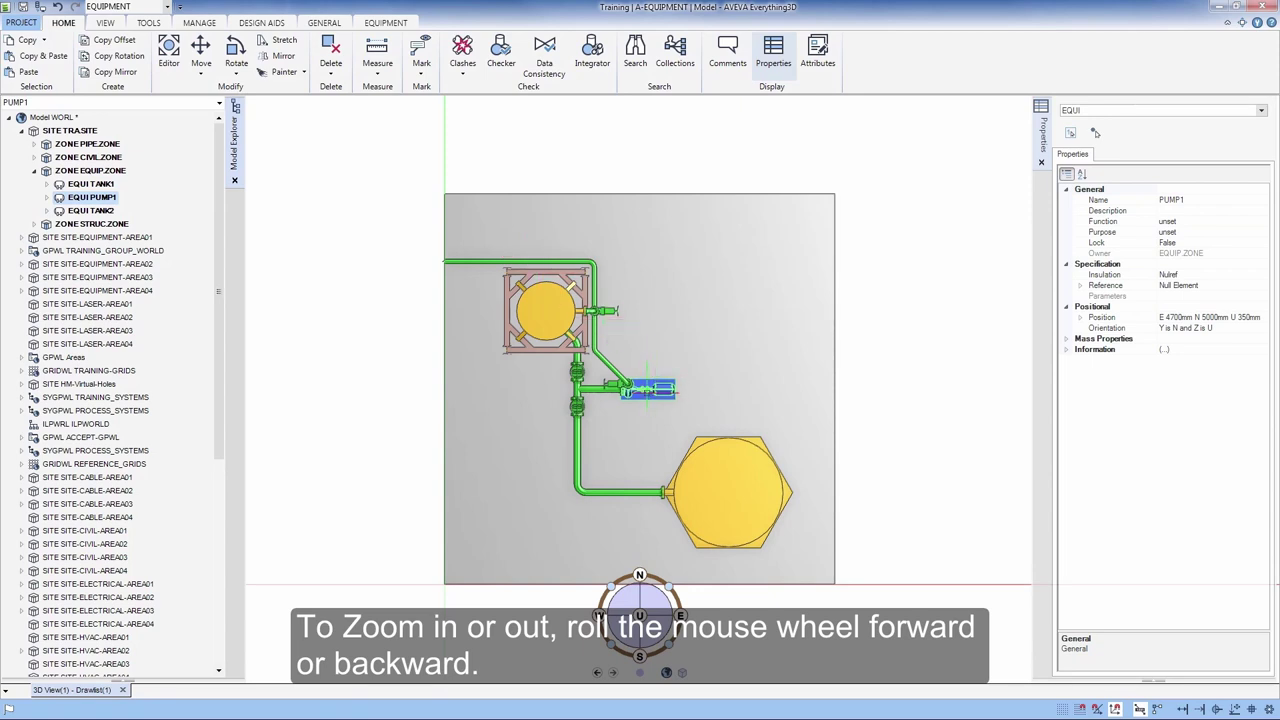
{"action": "scroll", "coordinate": [648, 390], "scroll_direction": "up", "scroll_amount": 1}
{"action": "scroll", "coordinate": [648, 390], "scroll_direction": "up", "scroll_amount": 2}
{"action": "scroll", "coordinate": [648, 390], "scroll_direction": "up", "scroll_amount": 2}
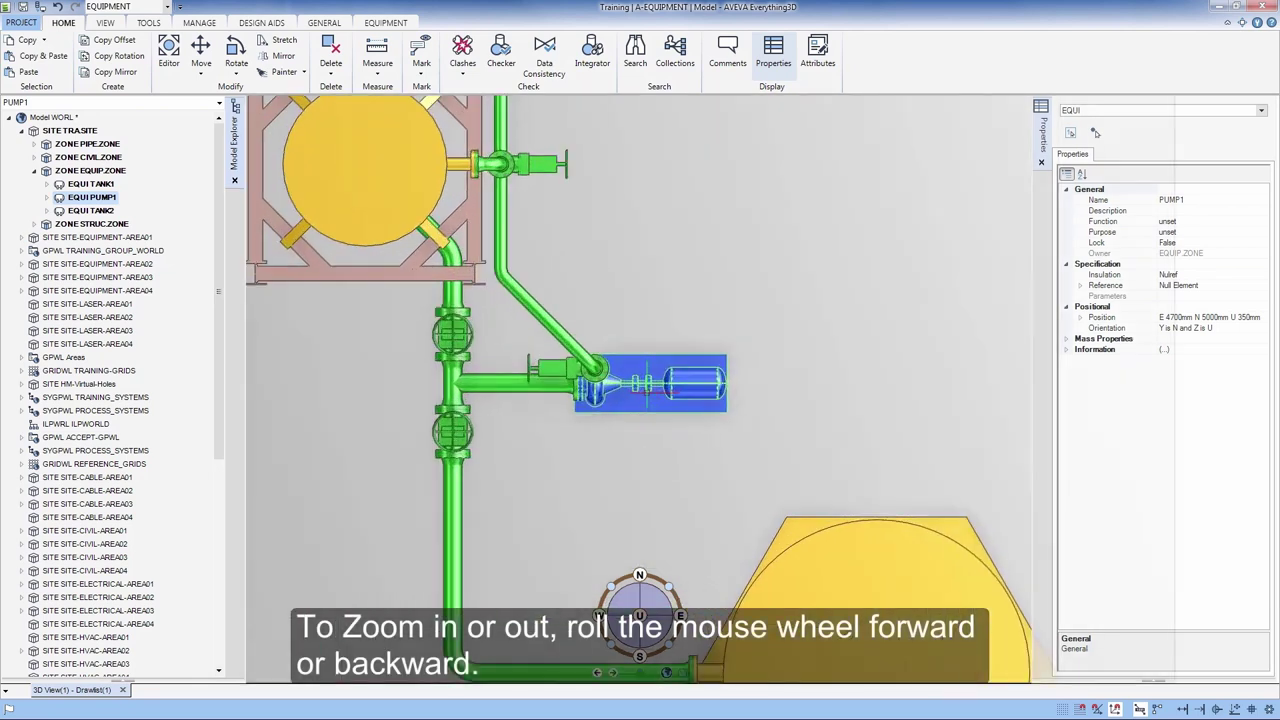
{"action": "scroll", "coordinate": [648, 392], "scroll_direction": "up", "scroll_amount": 2}
{"action": "scroll", "coordinate": [647, 392], "scroll_direction": "down", "scroll_amount": 1}
{"action": "scroll", "coordinate": [647, 392], "scroll_direction": "down", "scroll_amount": 2}
{"action": "scroll", "coordinate": [648, 390], "scroll_direction": "down", "scroll_amount": 1}
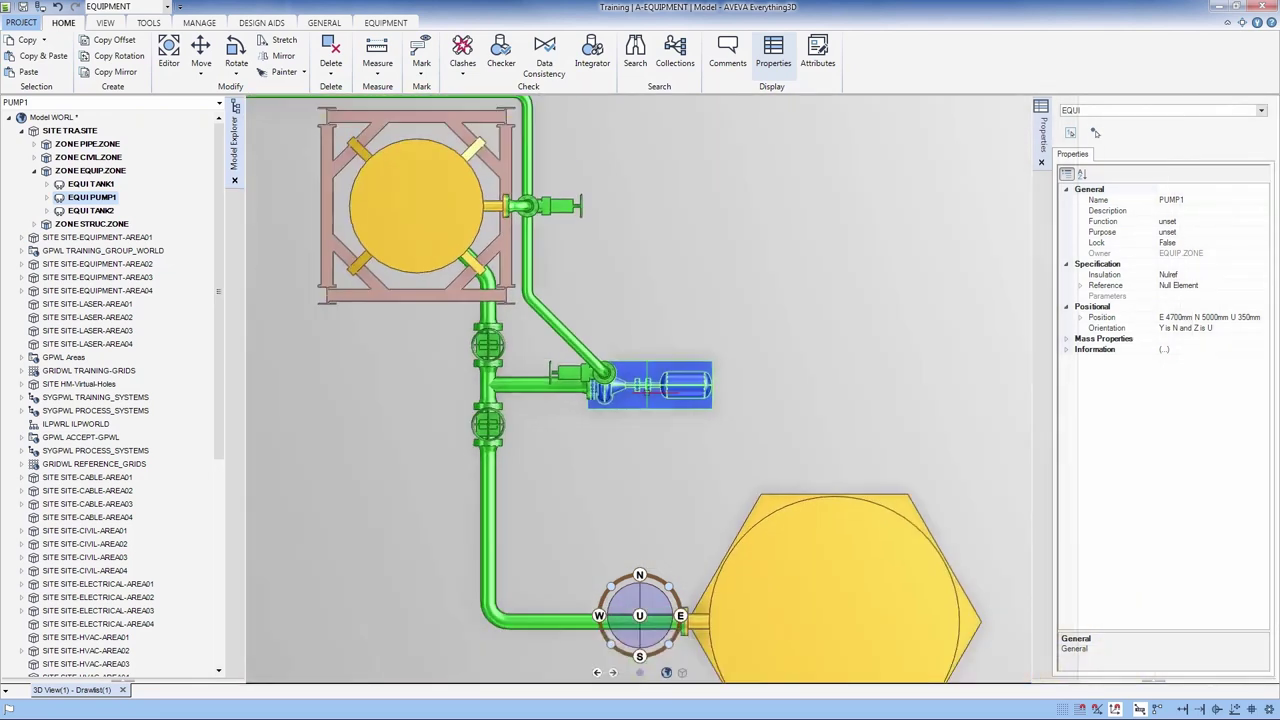
{"action": "scroll", "coordinate": [648, 390], "scroll_direction": "down", "scroll_amount": 1}
{"action": "scroll", "coordinate": [648, 390], "scroll_direction": "down", "scroll_amount": 2}
{"action": "scroll", "coordinate": [648, 390], "scroll_direction": "down", "scroll_amount": 1}
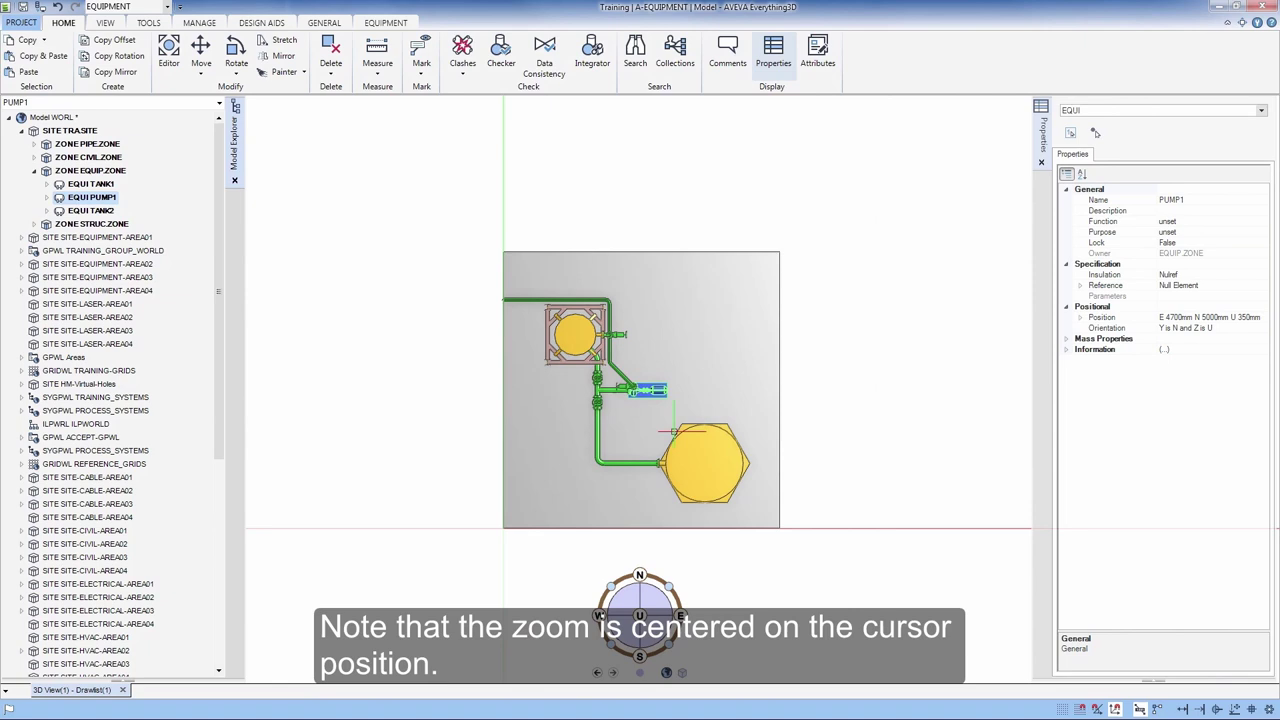
{"action": "scroll", "coordinate": [702, 467], "scroll_direction": "up", "scroll_amount": 2}
{"action": "scroll", "coordinate": [704, 468], "scroll_direction": "up", "scroll_amount": 1}
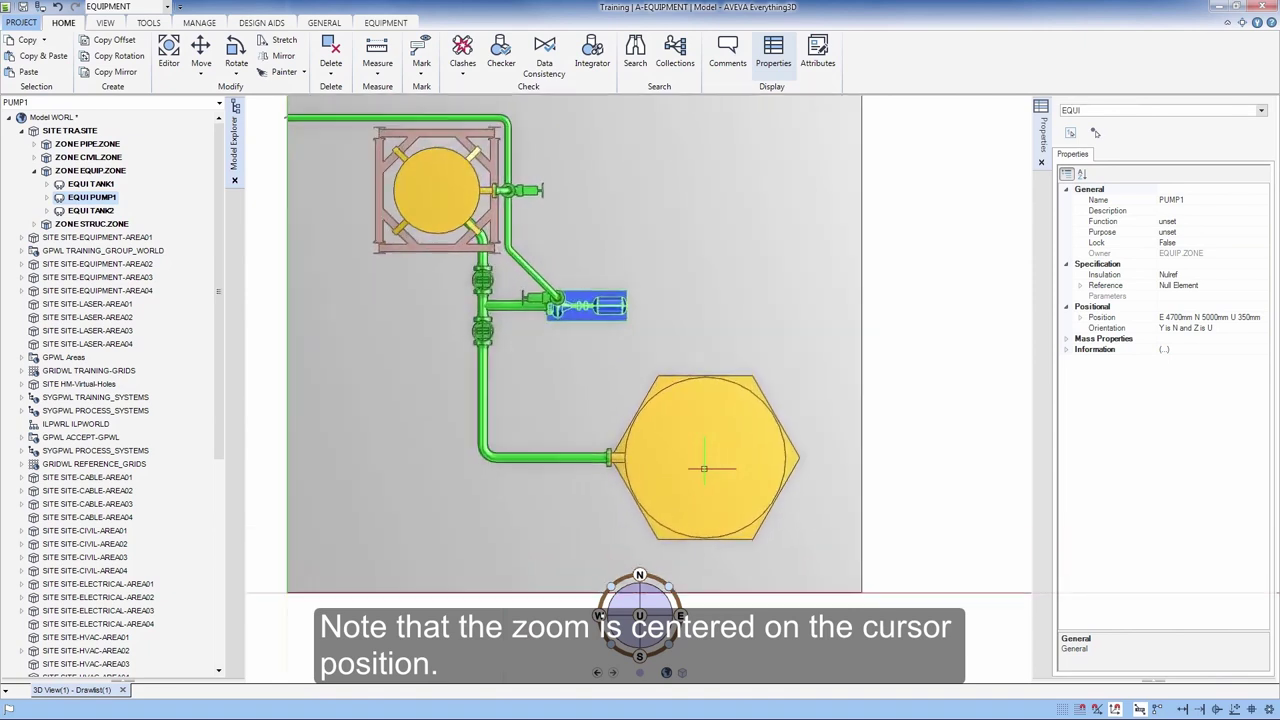
{"action": "scroll", "coordinate": [704, 468], "scroll_direction": "up", "scroll_amount": 2}
{"action": "scroll", "coordinate": [704, 468], "scroll_direction": "up", "scroll_amount": 3}
{"action": "scroll", "coordinate": [704, 468], "scroll_direction": "down", "scroll_amount": 2}
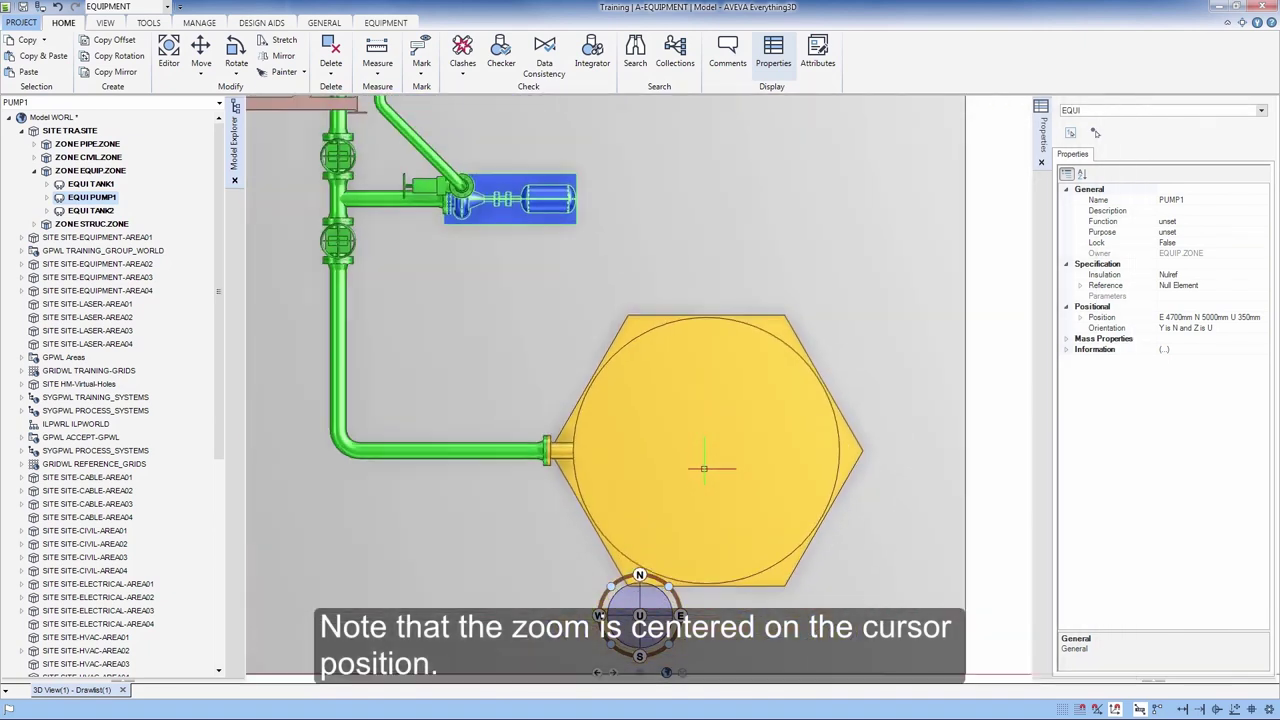
{"action": "scroll", "coordinate": [704, 468], "scroll_direction": "down", "scroll_amount": 3}
{"action": "scroll", "coordinate": [704, 468], "scroll_direction": "down", "scroll_amount": 2}
{"action": "scroll", "coordinate": [518, 278], "scroll_direction": "up", "scroll_amount": 1}
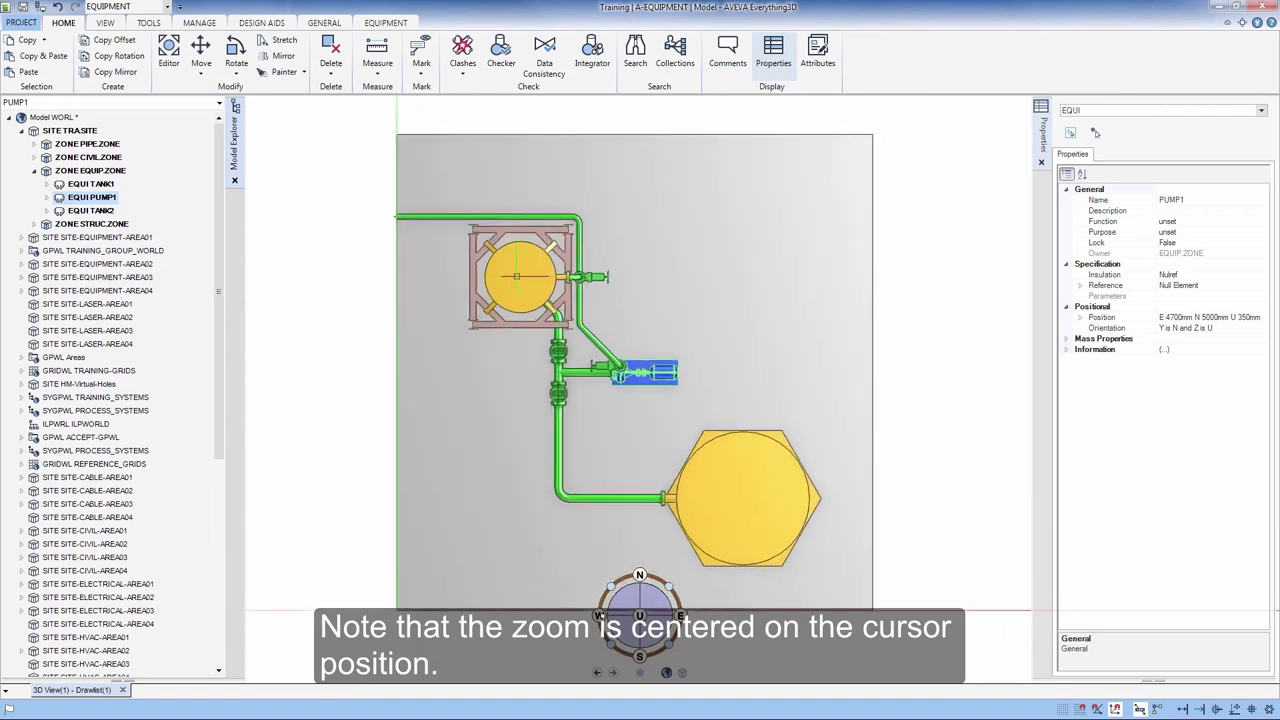
{"action": "scroll", "coordinate": [516, 276], "scroll_direction": "up", "scroll_amount": 2}
{"action": "scroll", "coordinate": [516, 276], "scroll_direction": "up", "scroll_amount": 2}
{"action": "scroll", "coordinate": [517, 276], "scroll_direction": "up", "scroll_amount": 2}
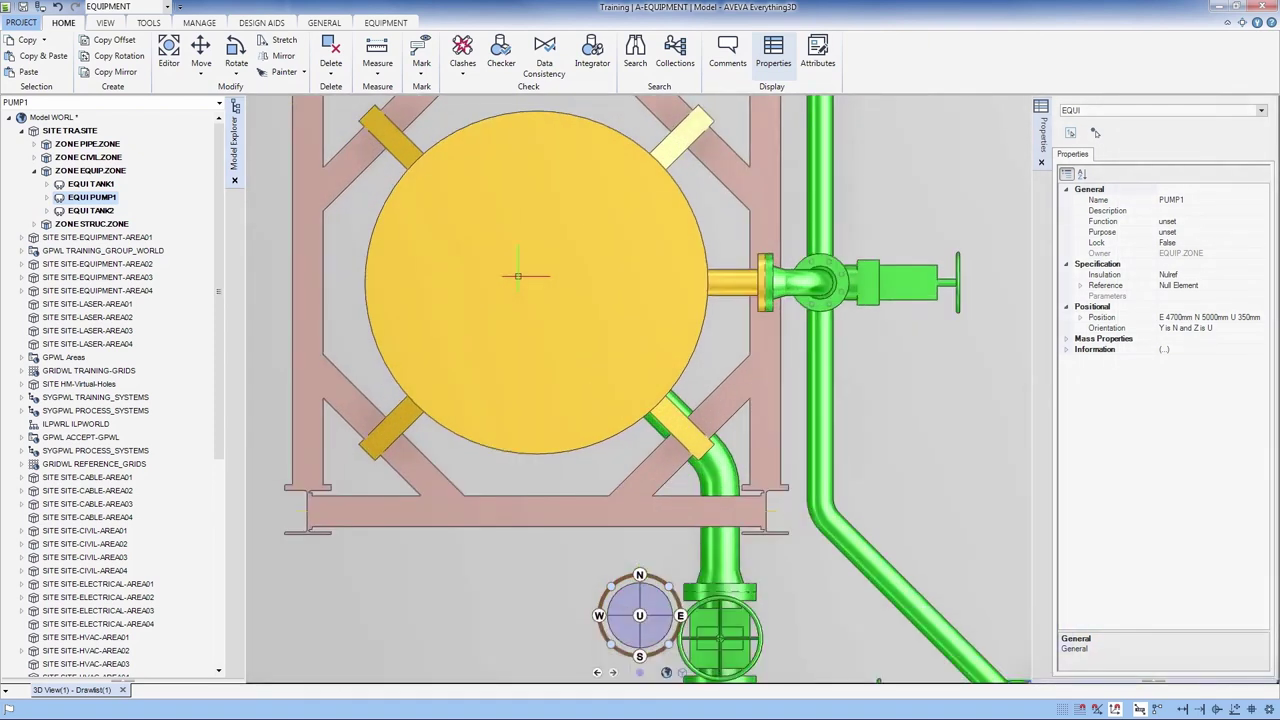
{"action": "scroll", "coordinate": [518, 276], "scroll_direction": "down", "scroll_amount": 2}
{"action": "scroll", "coordinate": [518, 276], "scroll_direction": "down", "scroll_amount": 2}
{"action": "scroll", "coordinate": [518, 276], "scroll_direction": "down", "scroll_amount": 1}
{"action": "scroll", "coordinate": [518, 276], "scroll_direction": "down", "scroll_amount": 1}
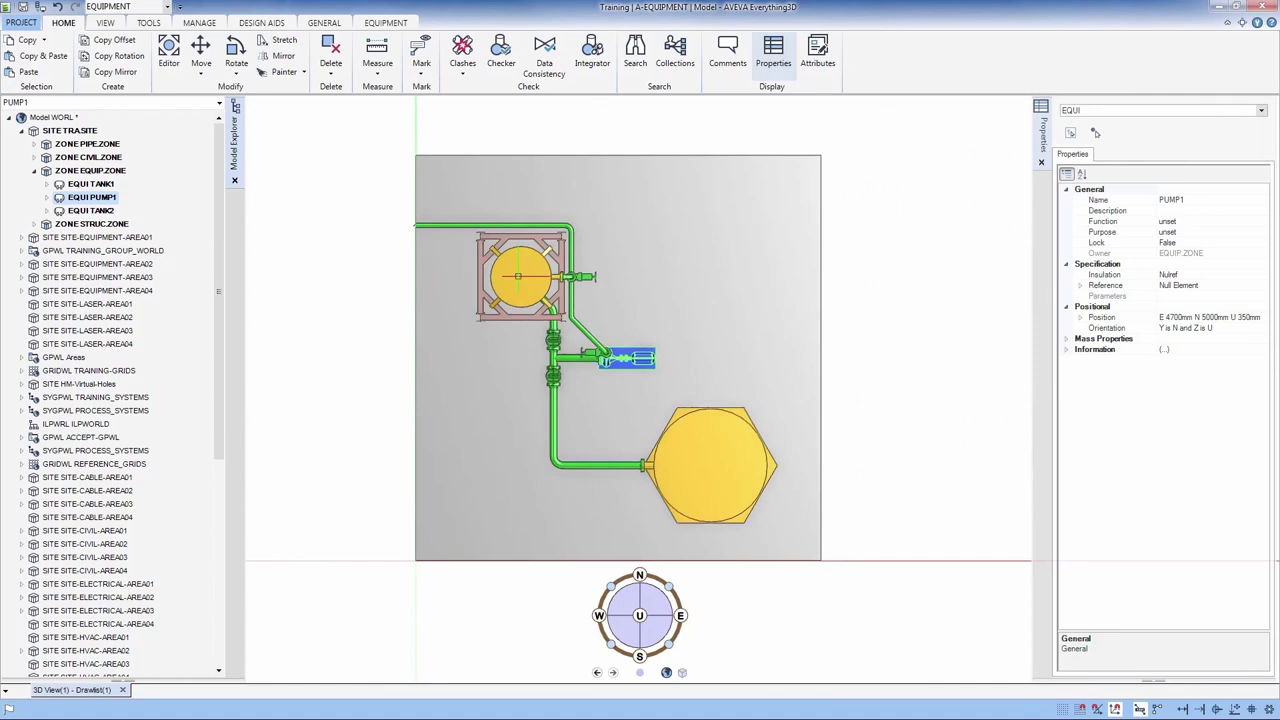
{"action": "scroll", "coordinate": [518, 276], "scroll_direction": "down", "scroll_amount": 1}
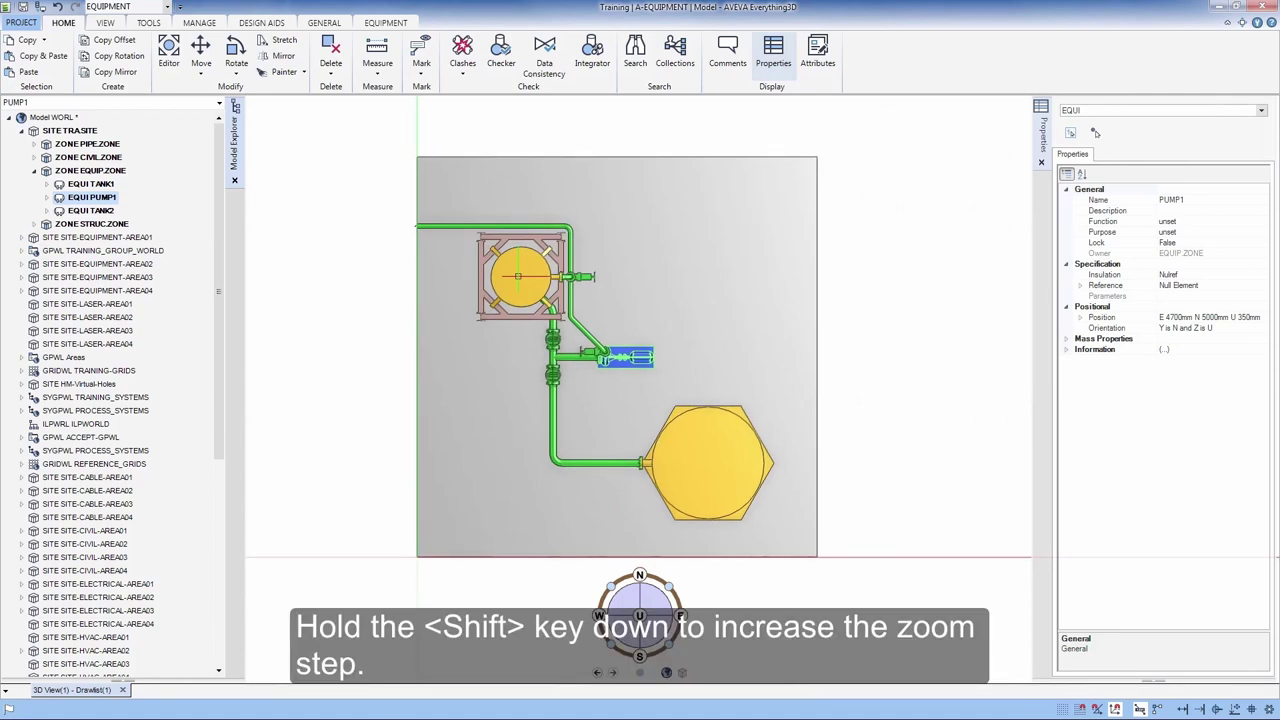
{"action": "scroll", "coordinate": [518, 276], "scroll_direction": "up", "scroll_amount": 1}
{"action": "scroll", "coordinate": [518, 276], "scroll_direction": "up", "scroll_amount": 1, "text": "shift"}
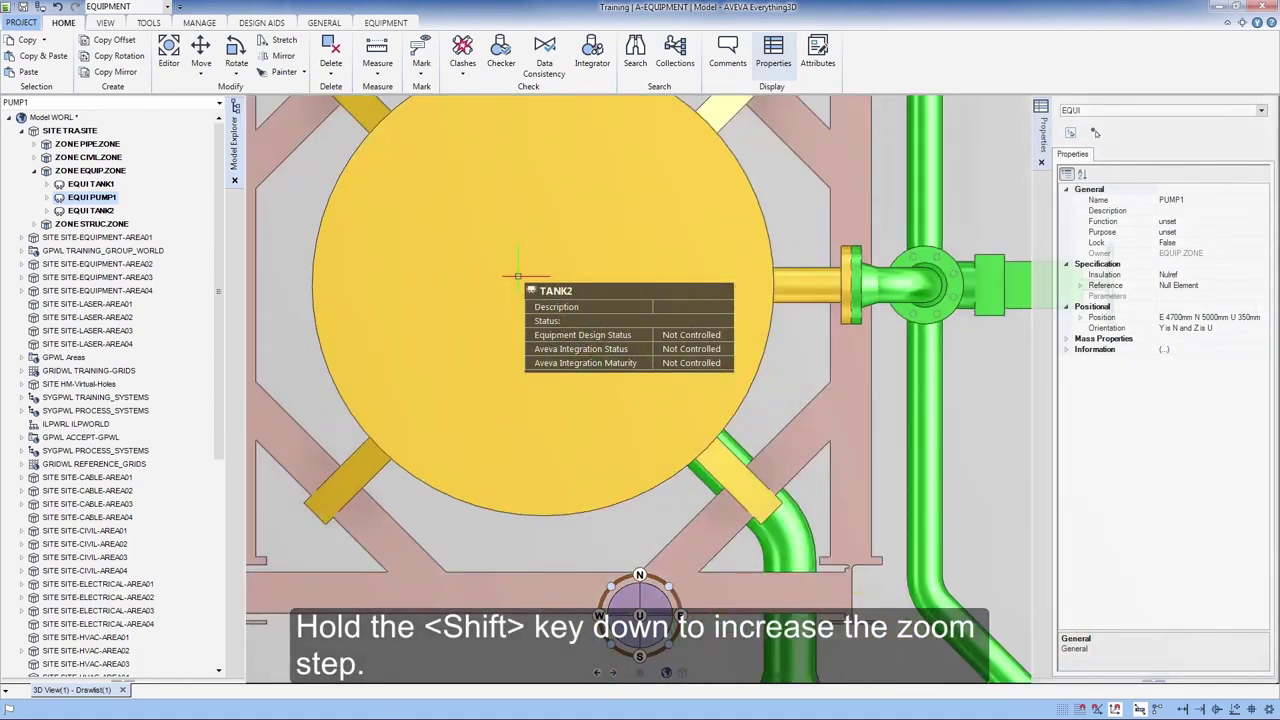
{"action": "scroll", "coordinate": [518, 276], "scroll_direction": "up", "scroll_amount": 1, "text": "shift"}
{"action": "scroll", "coordinate": [518, 276], "scroll_direction": "down", "scroll_amount": 1, "text": "shift"}
{"action": "scroll", "coordinate": [518, 276], "scroll_direction": "down", "scroll_amount": 1, "text": "shift"}
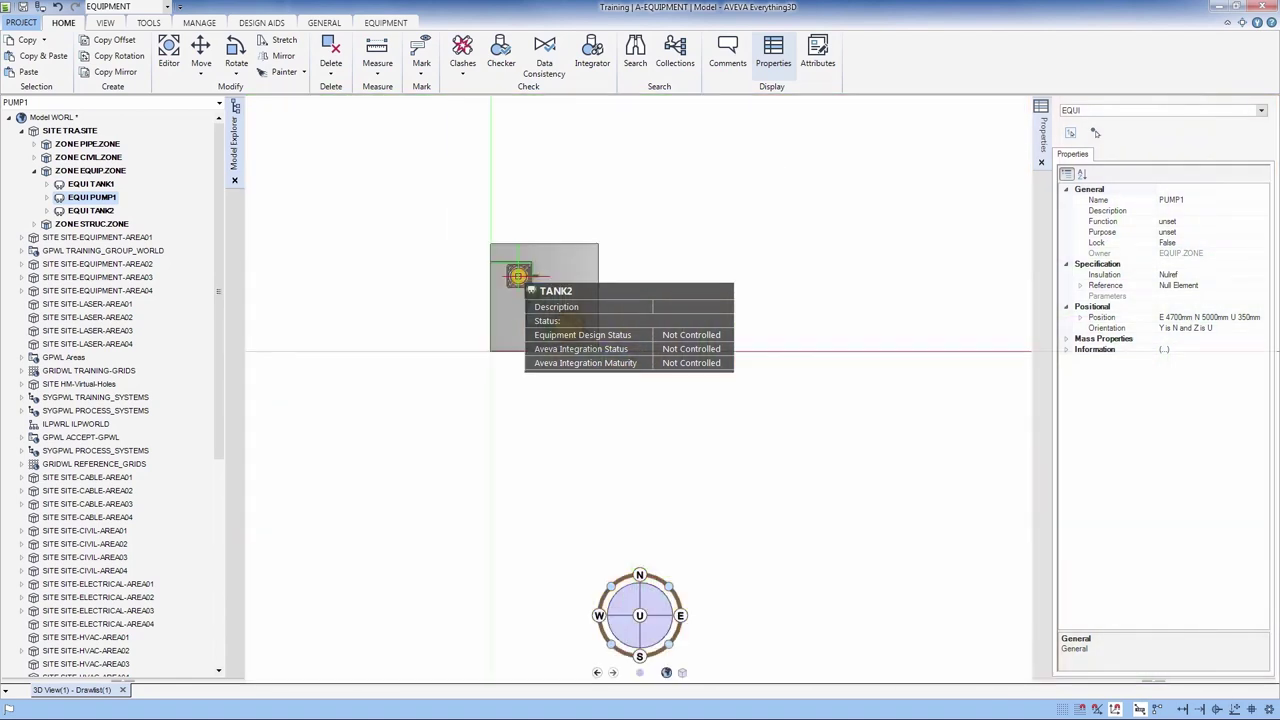
{"action": "scroll", "coordinate": [519, 277], "scroll_direction": "down", "scroll_amount": 1, "text": "shift"}
{"action": "scroll", "coordinate": [519, 277], "scroll_direction": "up", "scroll_amount": 1, "text": "ctrl"}
{"action": "scroll", "coordinate": [519, 277], "scroll_direction": "up", "scroll_amount": 1, "text": "ctrl"}
{"action": "scroll", "coordinate": [519, 277], "scroll_direction": "up", "scroll_amount": 1, "text": "ctrl"}
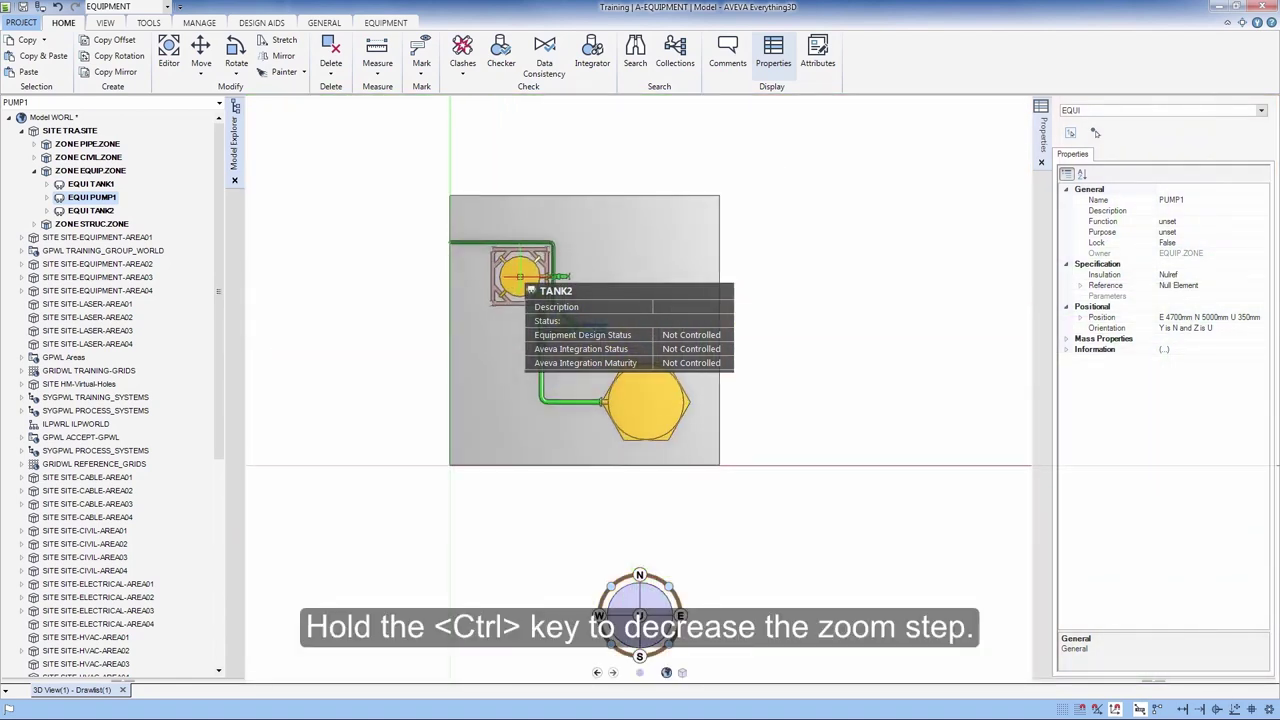
{"action": "scroll", "coordinate": [578, 334], "scroll_direction": "up", "scroll_amount": 1, "text": "ctrl"}
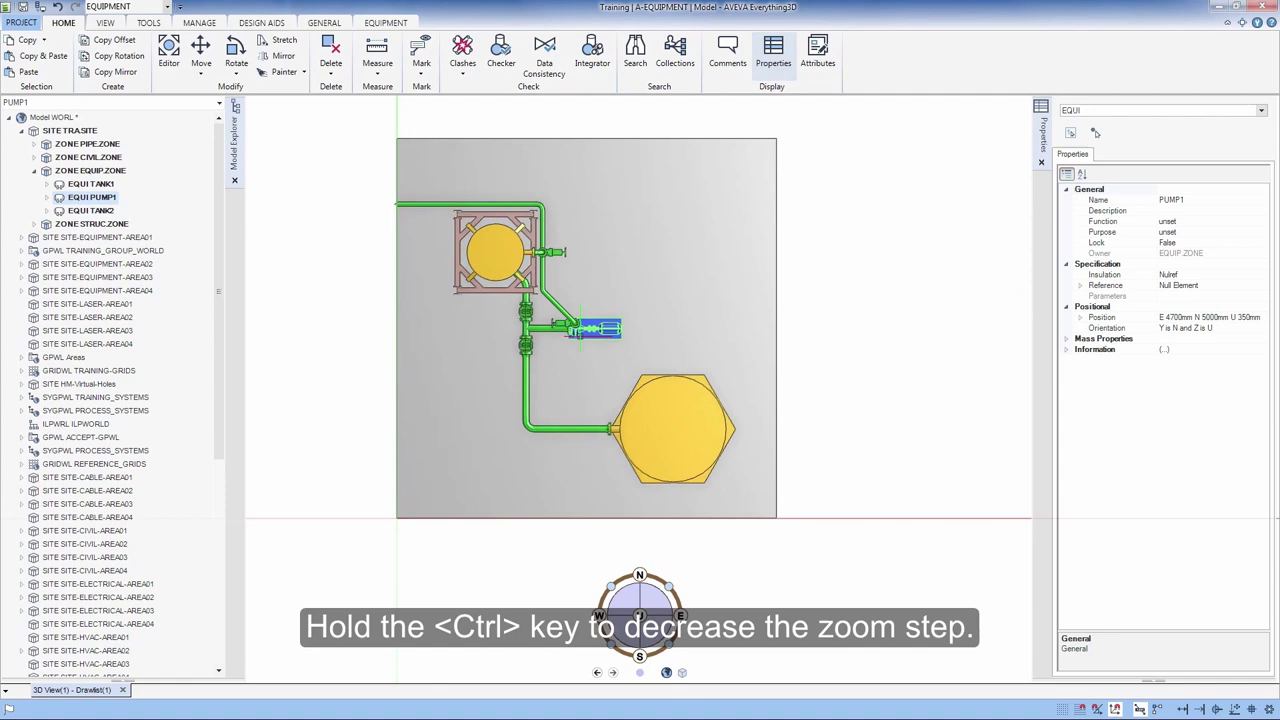
{"action": "scroll", "coordinate": [577, 334], "scroll_direction": "up", "scroll_amount": 1, "text": "ctrl"}
{"action": "scroll", "coordinate": [574, 334], "scroll_direction": "up", "scroll_amount": 1, "text": "ctrl"}
{"action": "scroll", "coordinate": [570, 333], "scroll_direction": "up", "scroll_amount": 1, "text": "ctrl"}
{"action": "scroll", "coordinate": [575, 333], "scroll_direction": "down", "scroll_amount": 1, "text": "ctrl"}
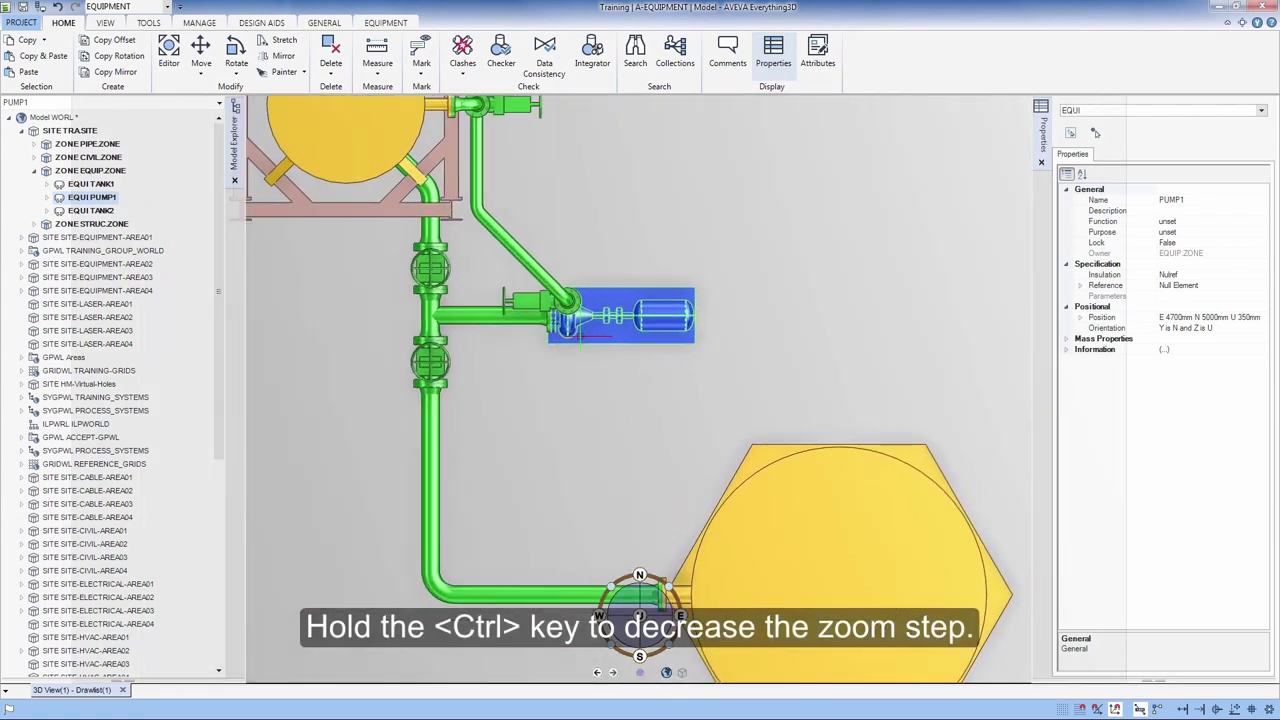
{"action": "scroll", "coordinate": [575, 333], "scroll_direction": "down", "scroll_amount": 1, "text": "ctrl"}
{"action": "scroll", "coordinate": [576, 332], "scroll_direction": "down", "scroll_amount": 1, "text": "ctrl"}
{"action": "scroll", "coordinate": [578, 331], "scroll_direction": "down", "scroll_amount": 1, "text": "ctrl"}
{"action": "scroll", "coordinate": [576, 331], "scroll_direction": "up", "scroll_amount": 1, "text": "ctrl"}
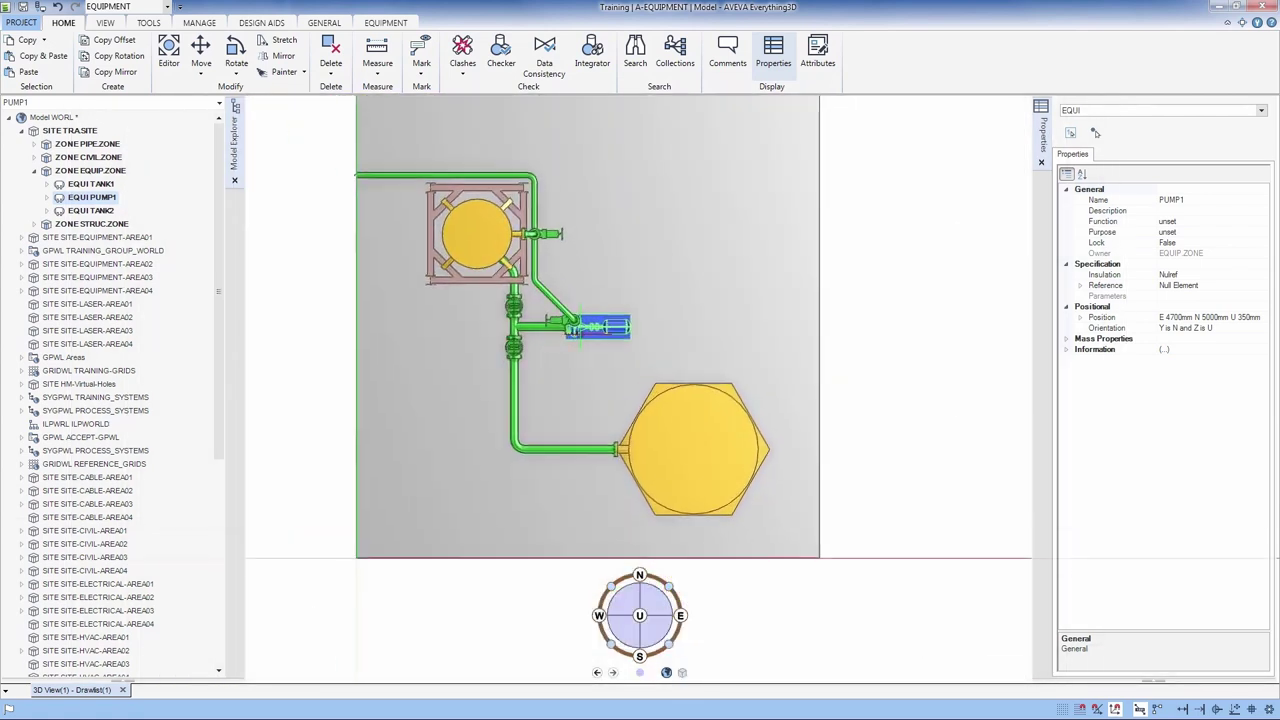
{"action": "scroll", "coordinate": [575, 331], "scroll_direction": "up", "scroll_amount": 1, "text": "ctrl"}
{"action": "scroll", "coordinate": [574, 330], "scroll_direction": "up", "scroll_amount": 1, "text": "ctrl"}
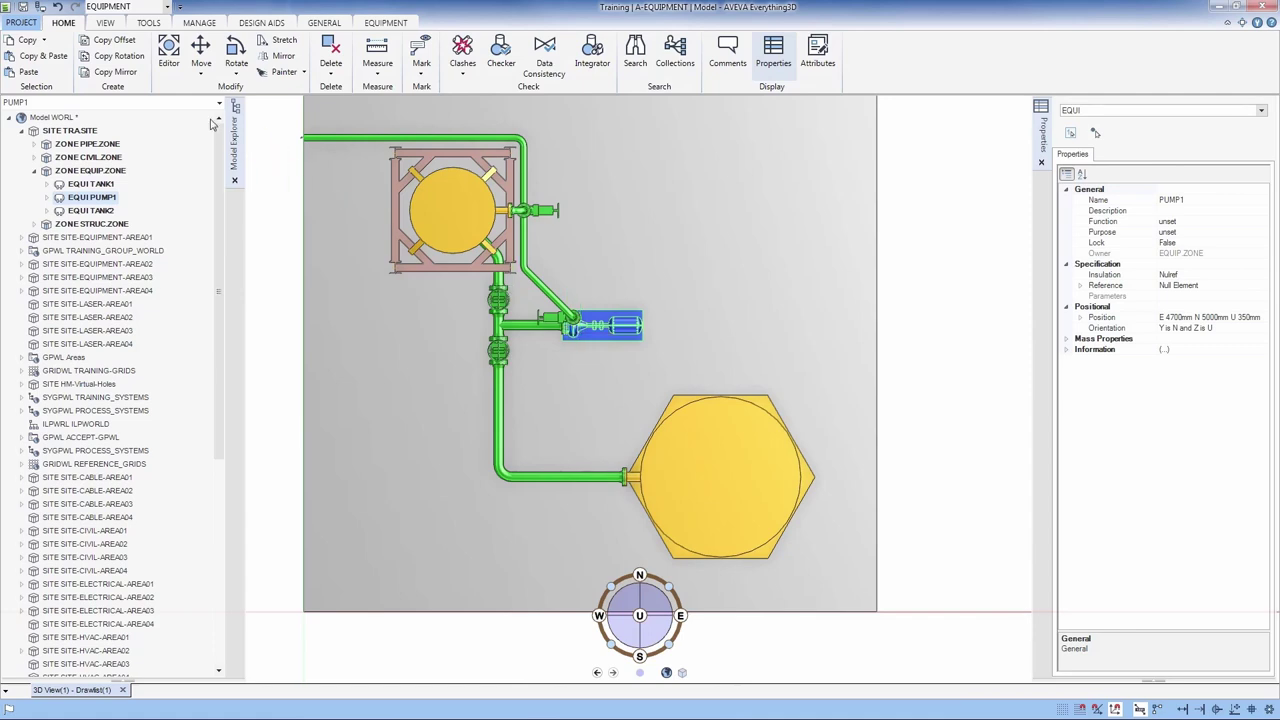
- Choose Zoom Center from the Zoom dropdown in the VIEW tab's Control group
{"action": "left_click", "coordinate": [105, 22]}
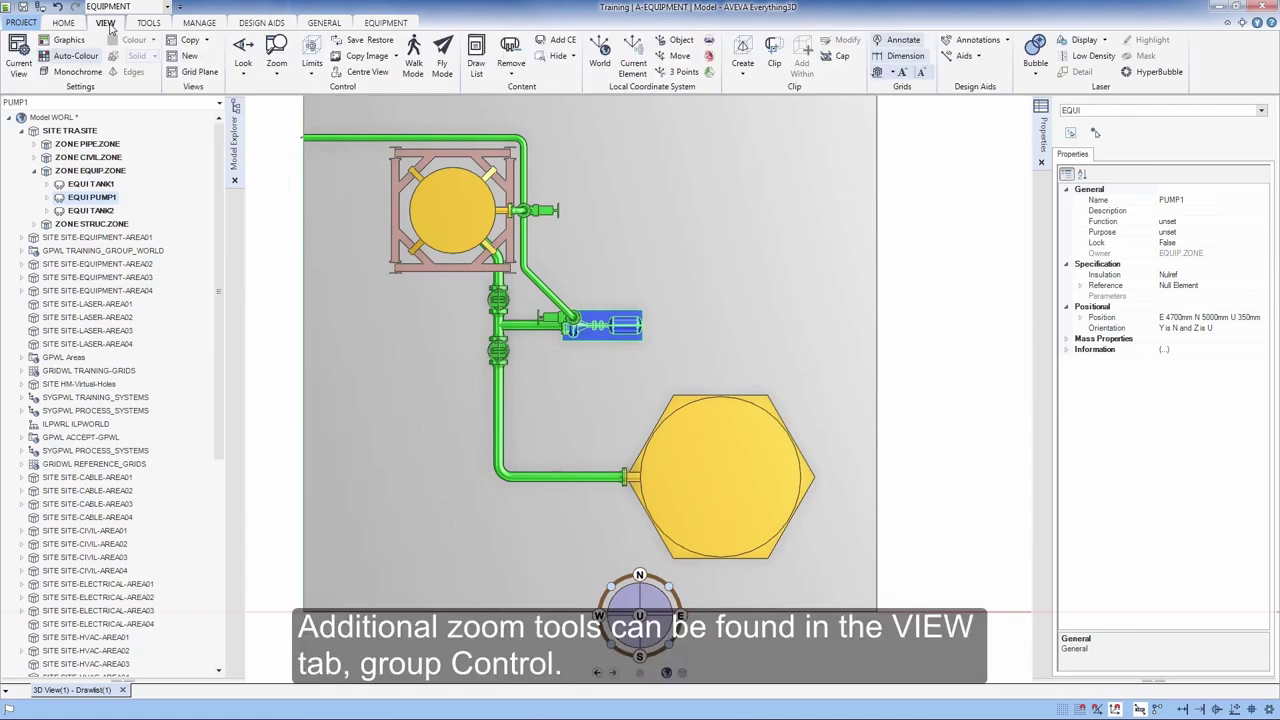
{"action": "left_click", "coordinate": [276, 78]}
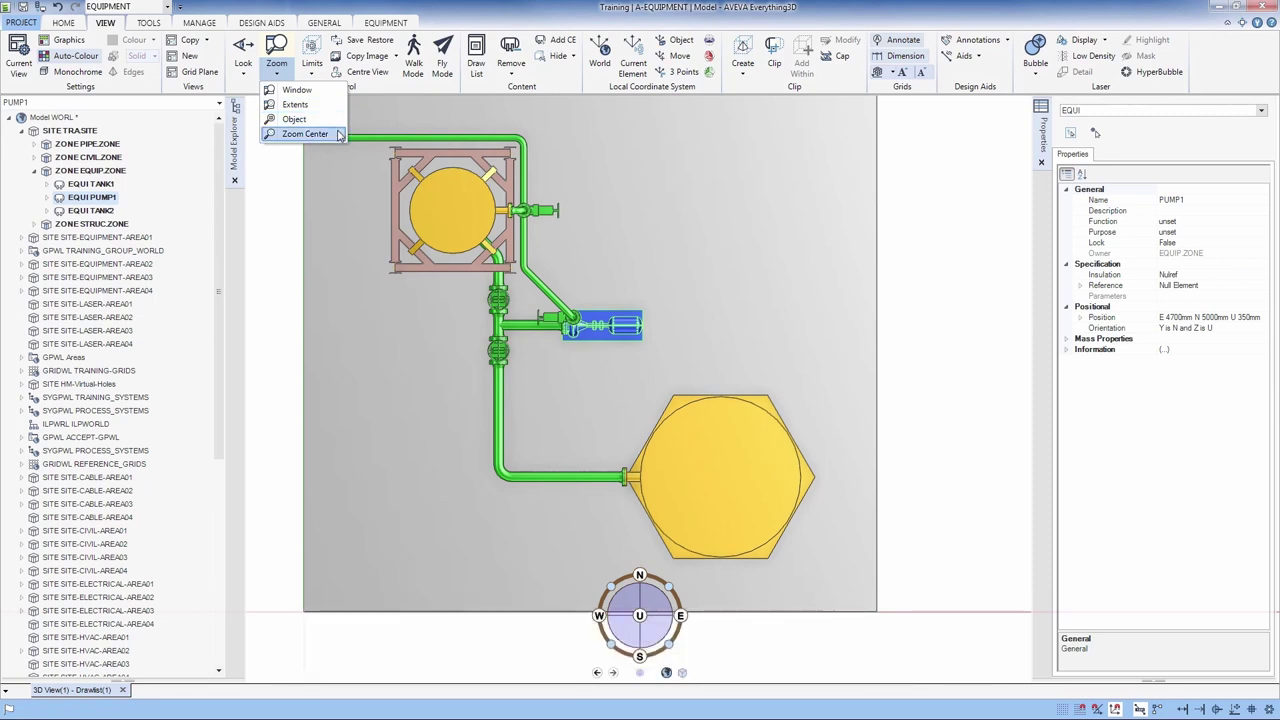
{"action": "left_click", "coordinate": [339, 134]}
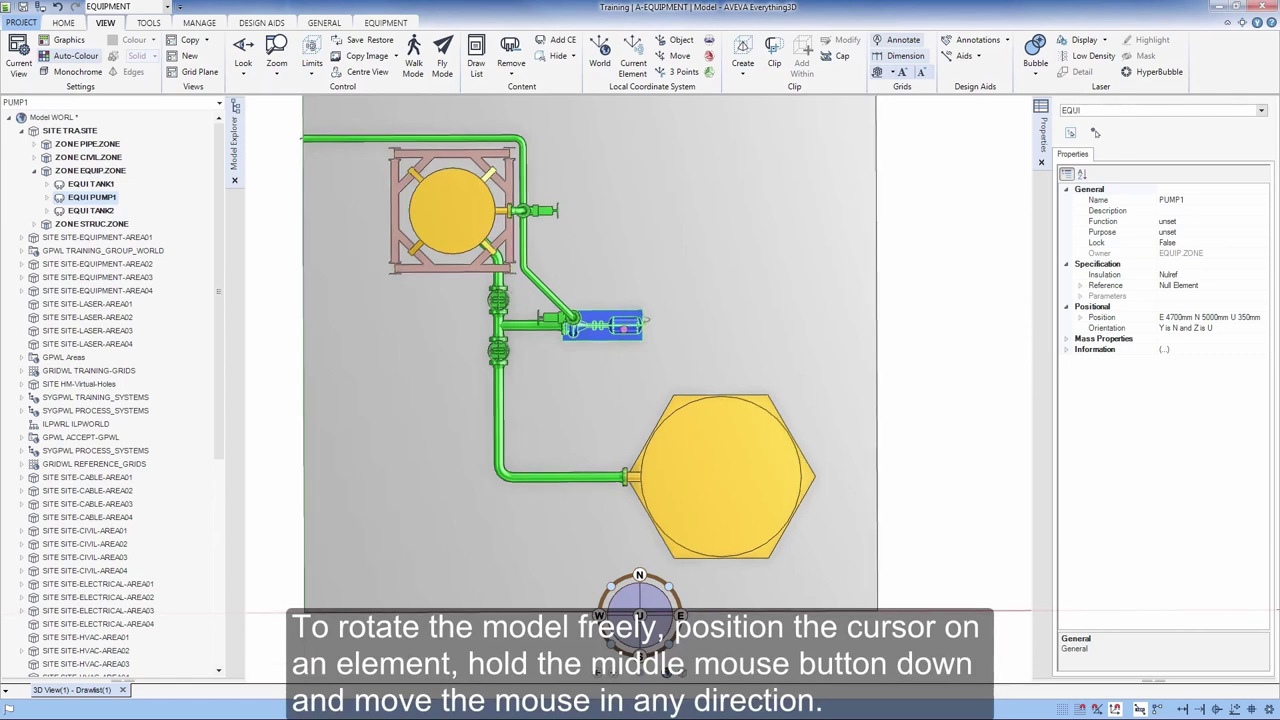
- Orbit the model around the large tank with middle-button drags, then zoom out
{"action": "mouse_move", "coordinate": [624, 326]}
{"action": "middle_mouse_down"}
{"action": "mouse_move", "coordinate": [679, 220]}
{"action": "mouse_move", "coordinate": [507, 180]}
{"action": "mouse_move", "coordinate": [394, 331]}
{"action": "mouse_move", "coordinate": [677, 415]}
{"action": "middle_mouse_up"}
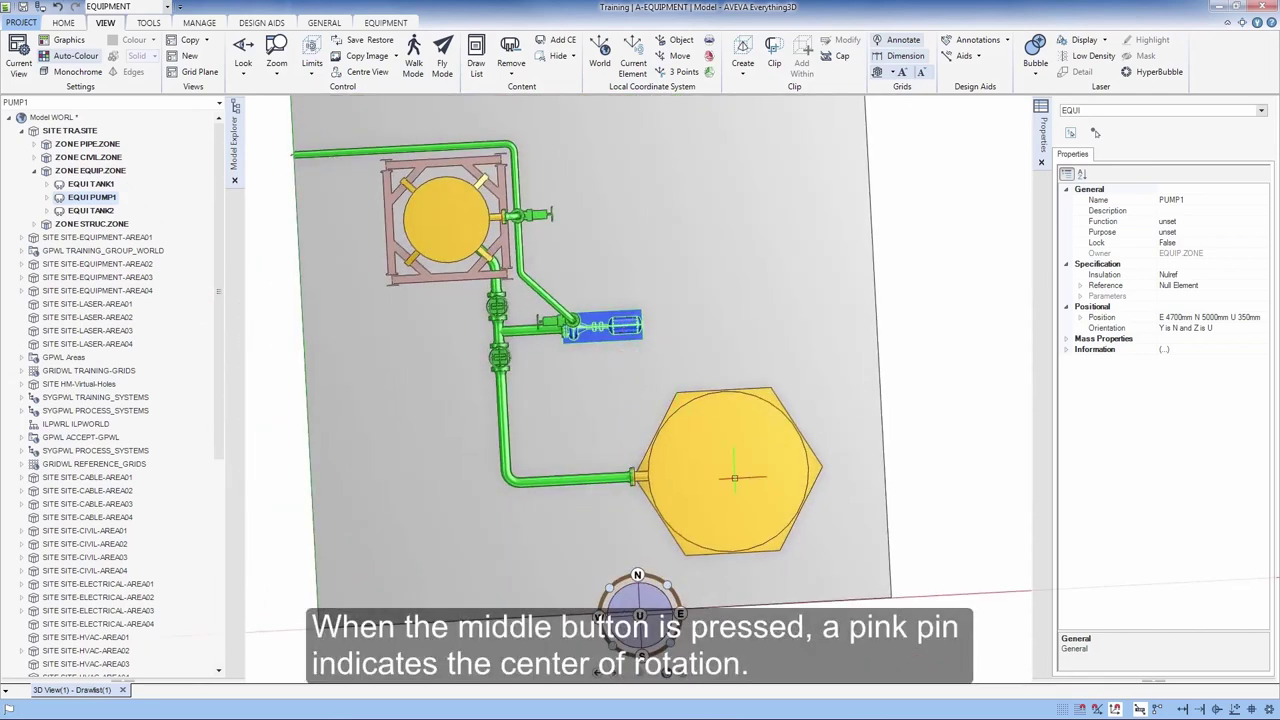
{"action": "mouse_move", "coordinate": [735, 468]}
{"action": "middle_mouse_down"}
{"action": "mouse_move", "coordinate": [768, 331]}
{"action": "mouse_move", "coordinate": [937, 251]}
{"action": "mouse_move", "coordinate": [914, 194]}
{"action": "mouse_move", "coordinate": [771, 200]}
{"action": "mouse_move", "coordinate": [677, 254]}
{"action": "mouse_move", "coordinate": [680, 360]}
{"action": "mouse_move", "coordinate": [703, 407]}
{"action": "mouse_move", "coordinate": [737, 429]}
{"action": "mouse_move", "coordinate": [722, 451]}
{"action": "middle_mouse_up"}
{"action": "scroll", "coordinate": [722, 451], "scroll_direction": "down", "scroll_amount": 2}
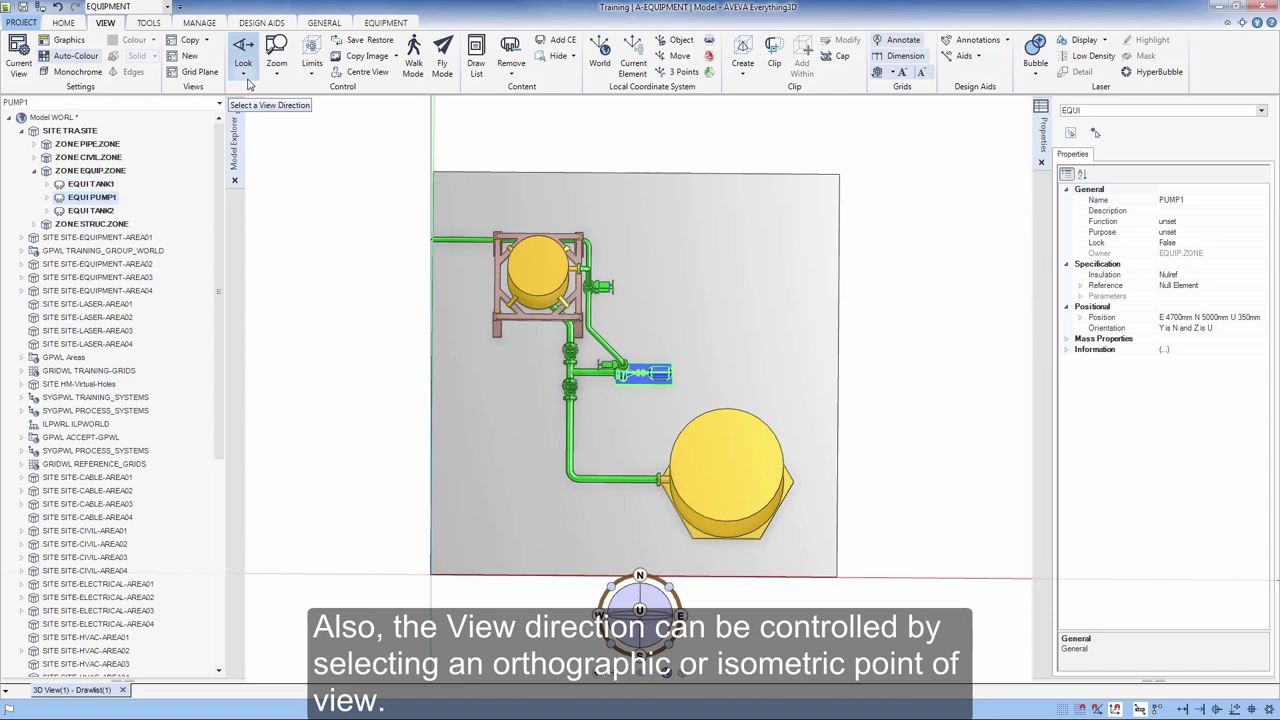
- Use the Look presets to show Isometric, then an Orthographic side elevation, then Plan
{"action": "left_click", "coordinate": [245, 74]}
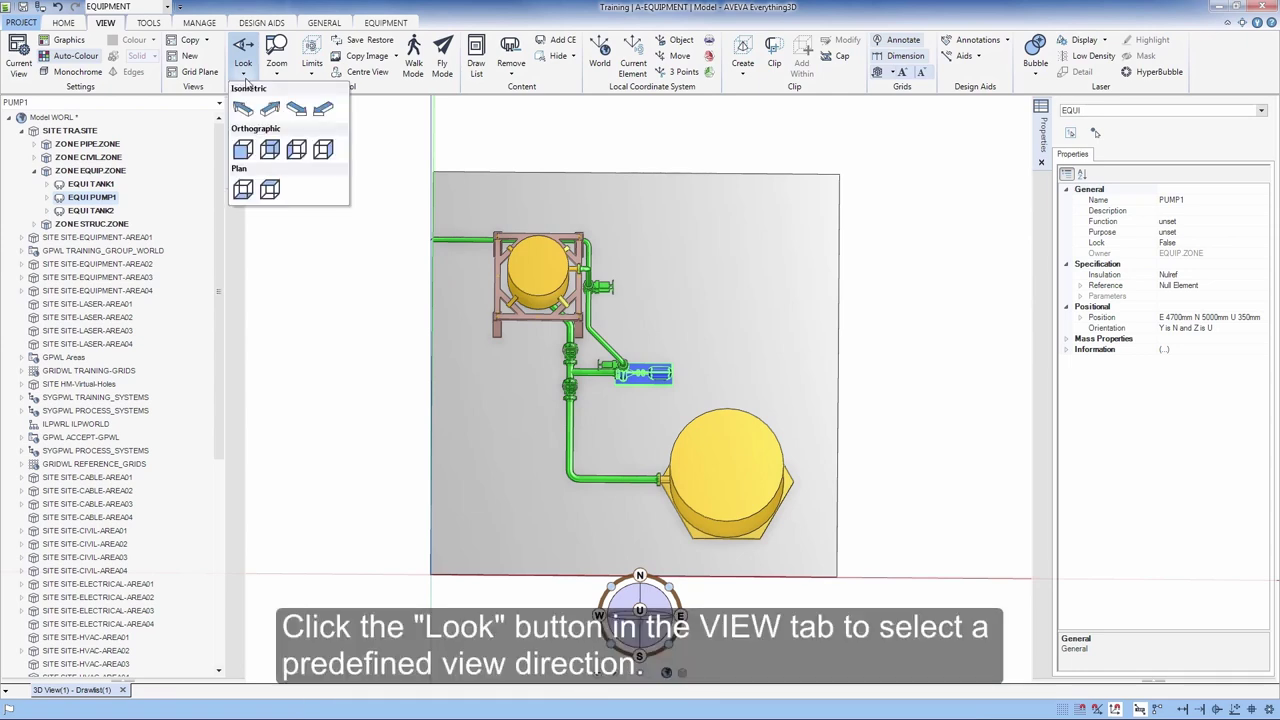
{"action": "left_click", "coordinate": [245, 116]}
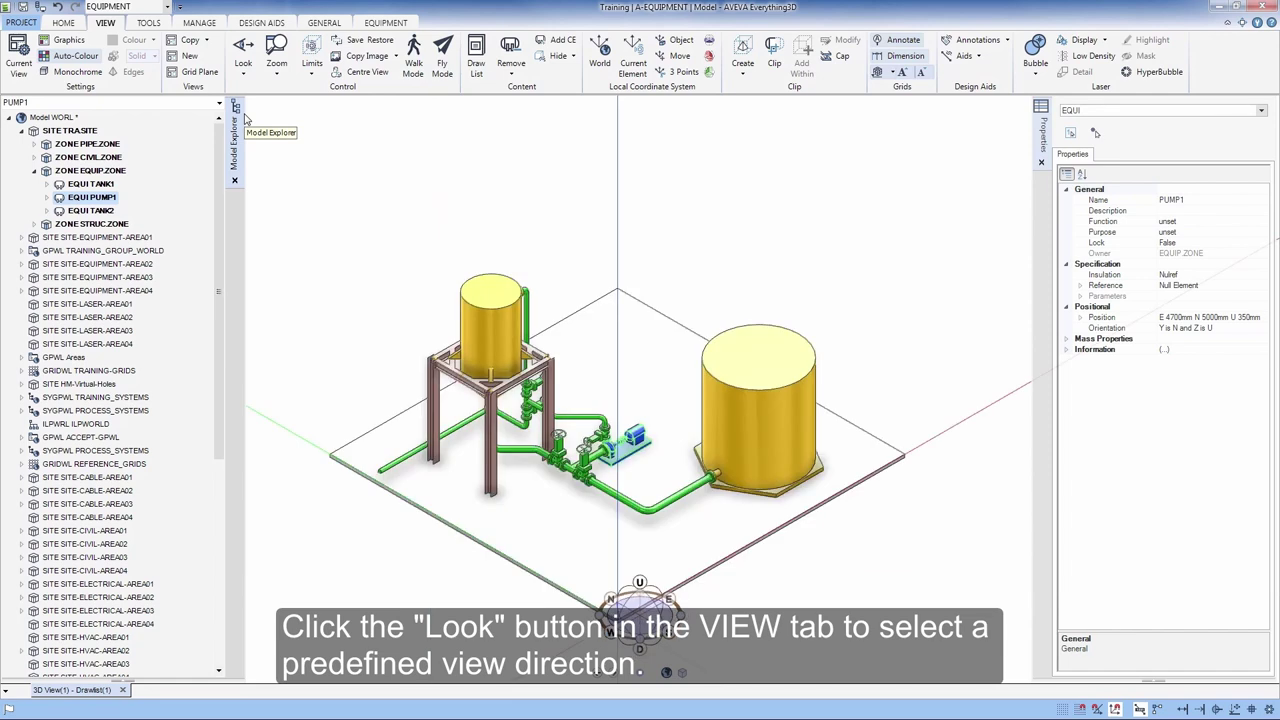
{"action": "left_click", "coordinate": [247, 73]}
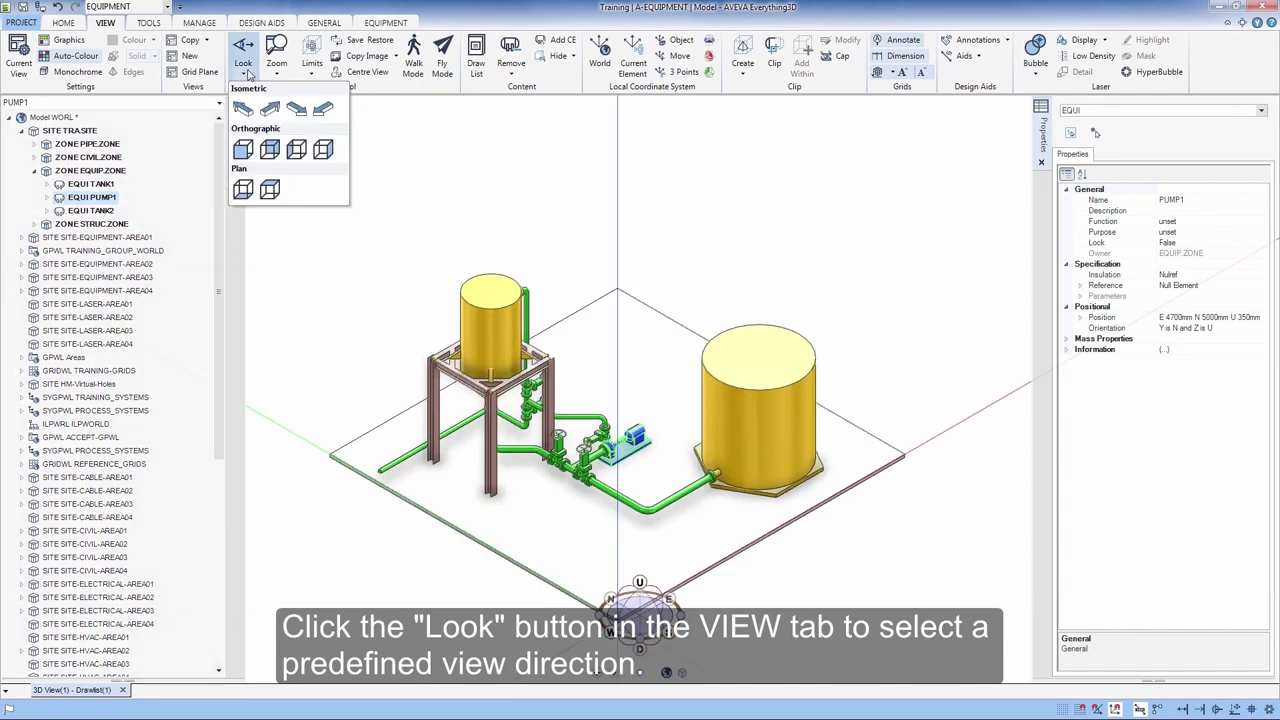
{"action": "left_click", "coordinate": [272, 150]}
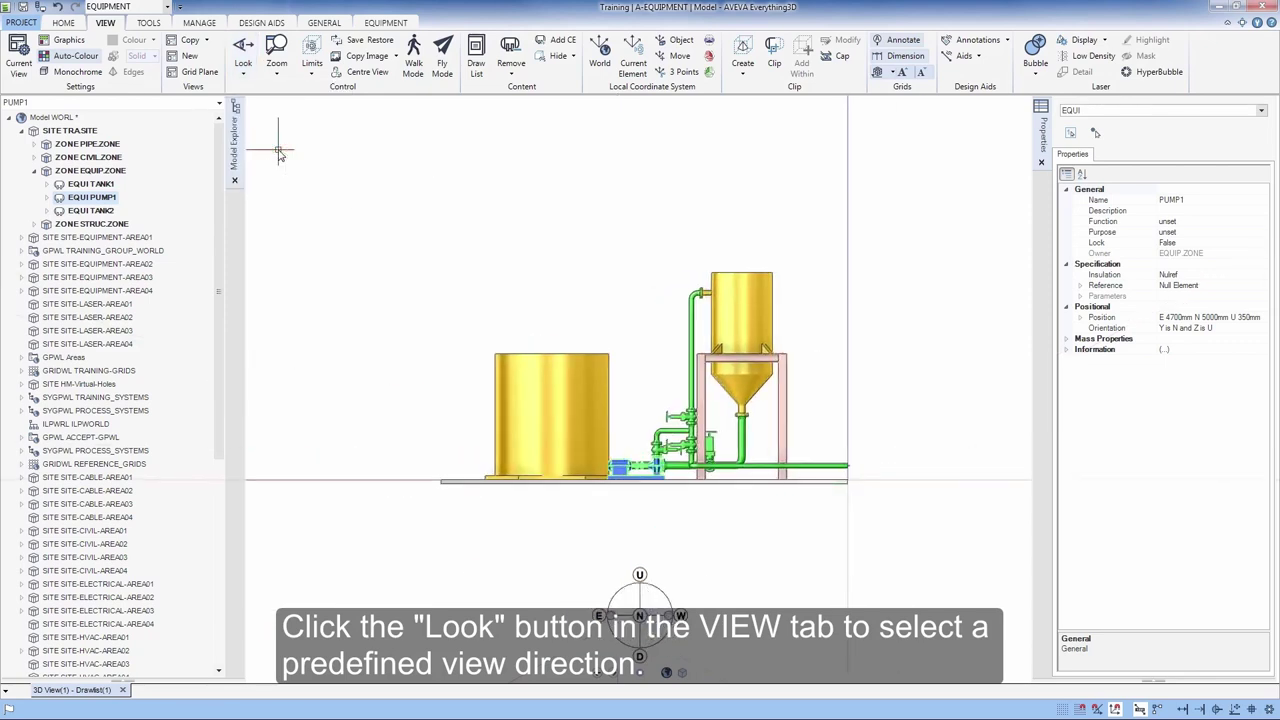
{"action": "left_click", "coordinate": [247, 76]}
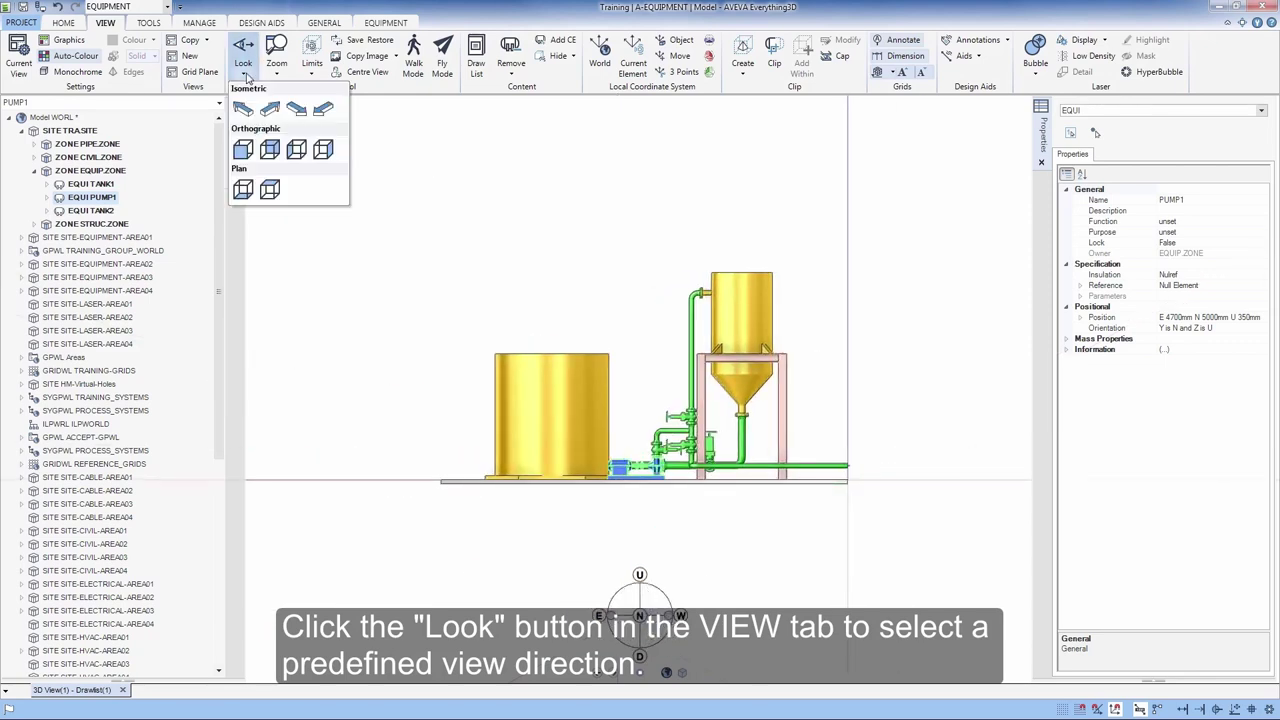
{"action": "left_click", "coordinate": [270, 192]}
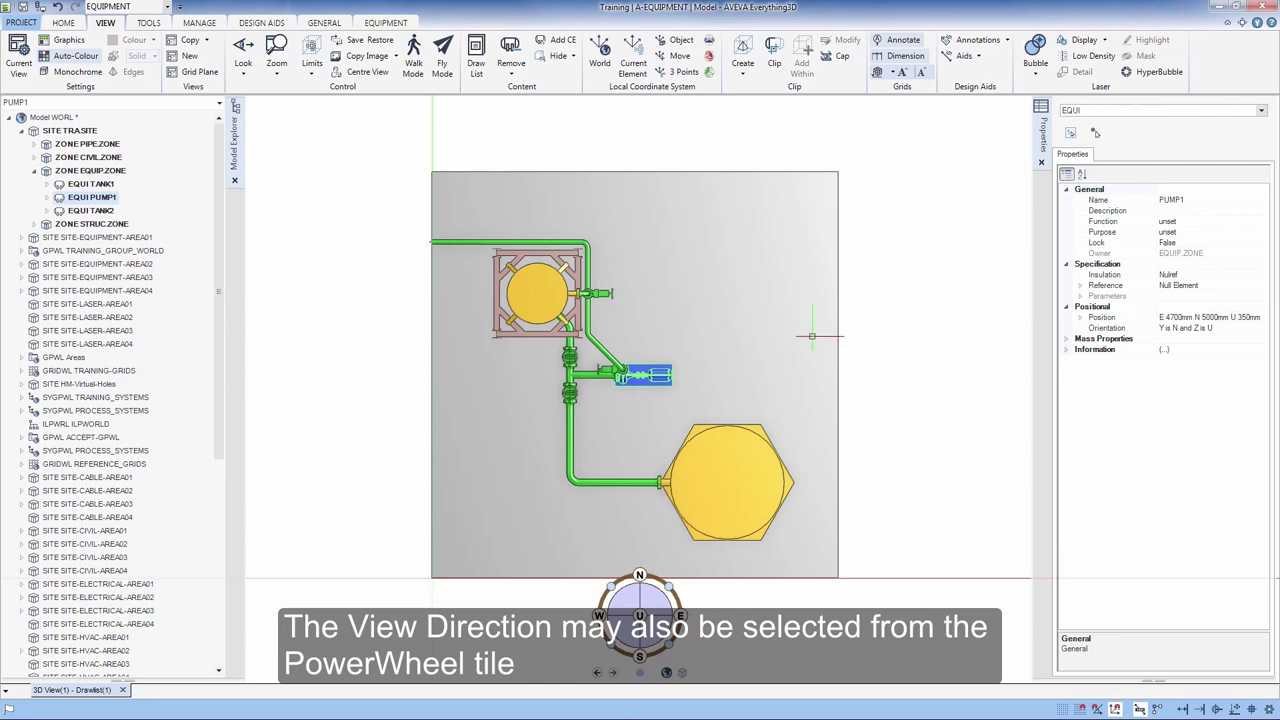
- Use the PowerWheel's View Direction to show isometric, then side elevation, then plan
{"action": "middle_click", "coordinate": [867, 344]}
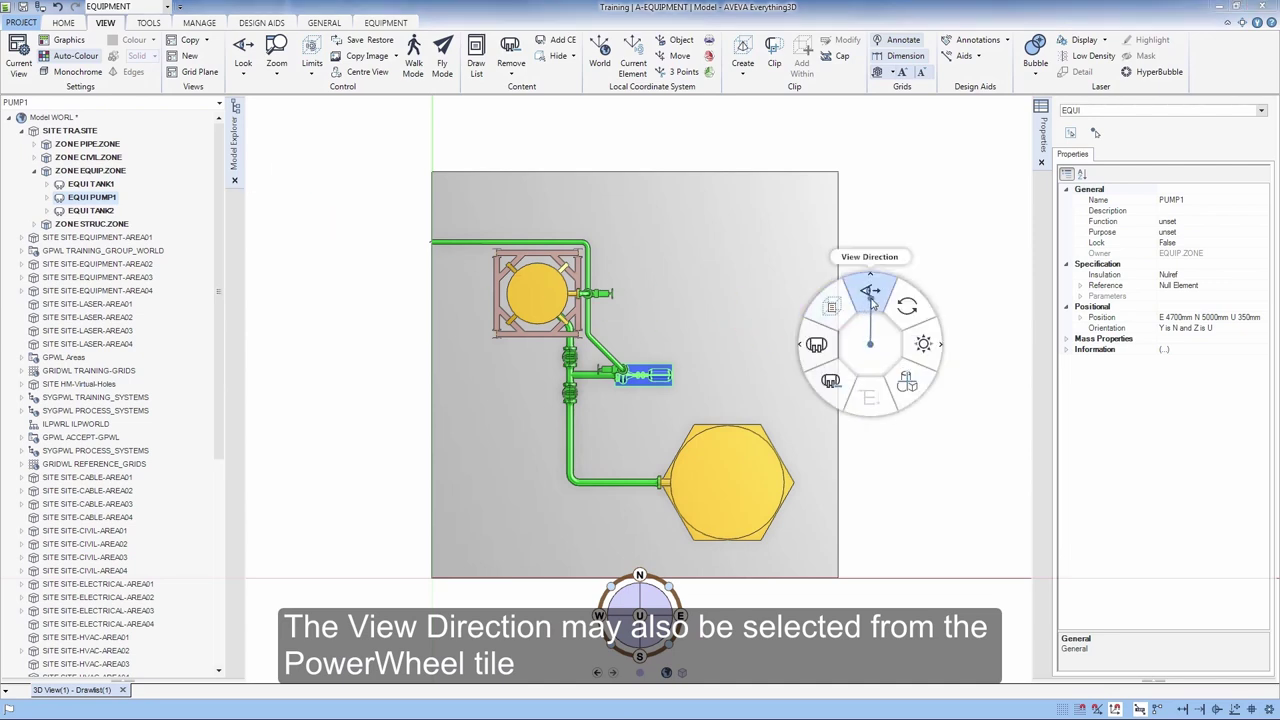
{"action": "left_click", "coordinate": [871, 302]}
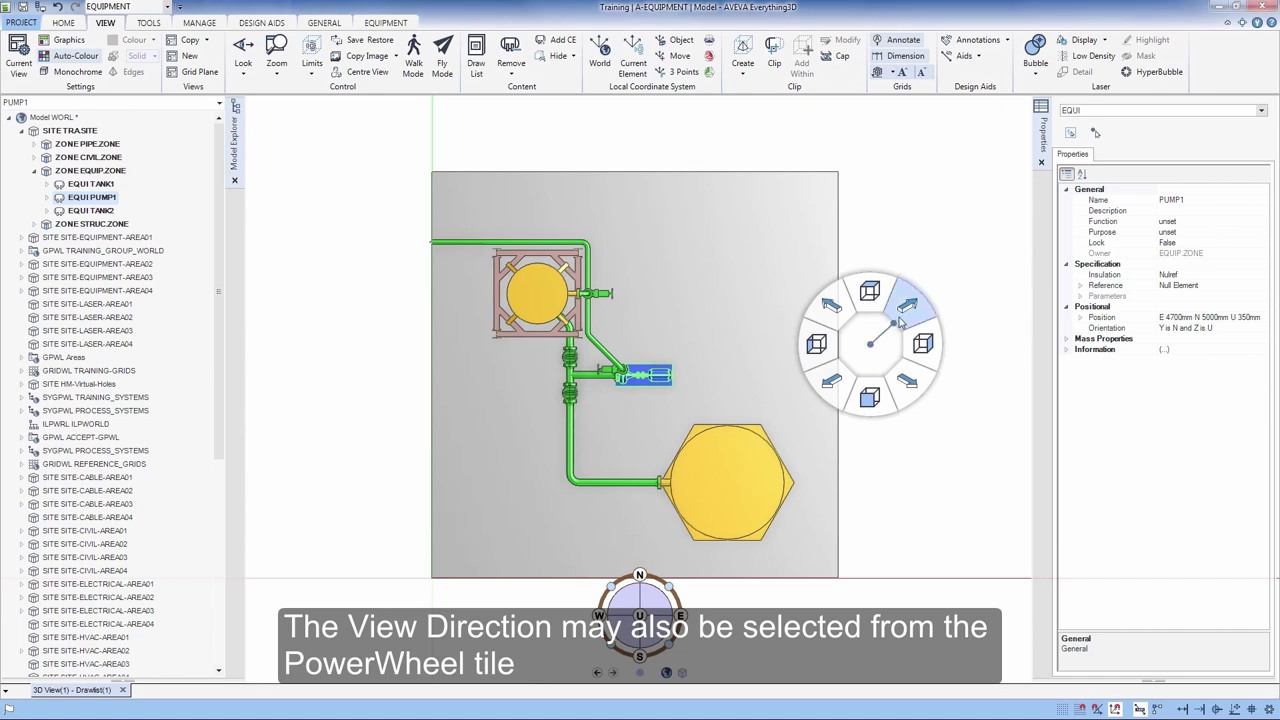
{"action": "left_click", "coordinate": [900, 318]}
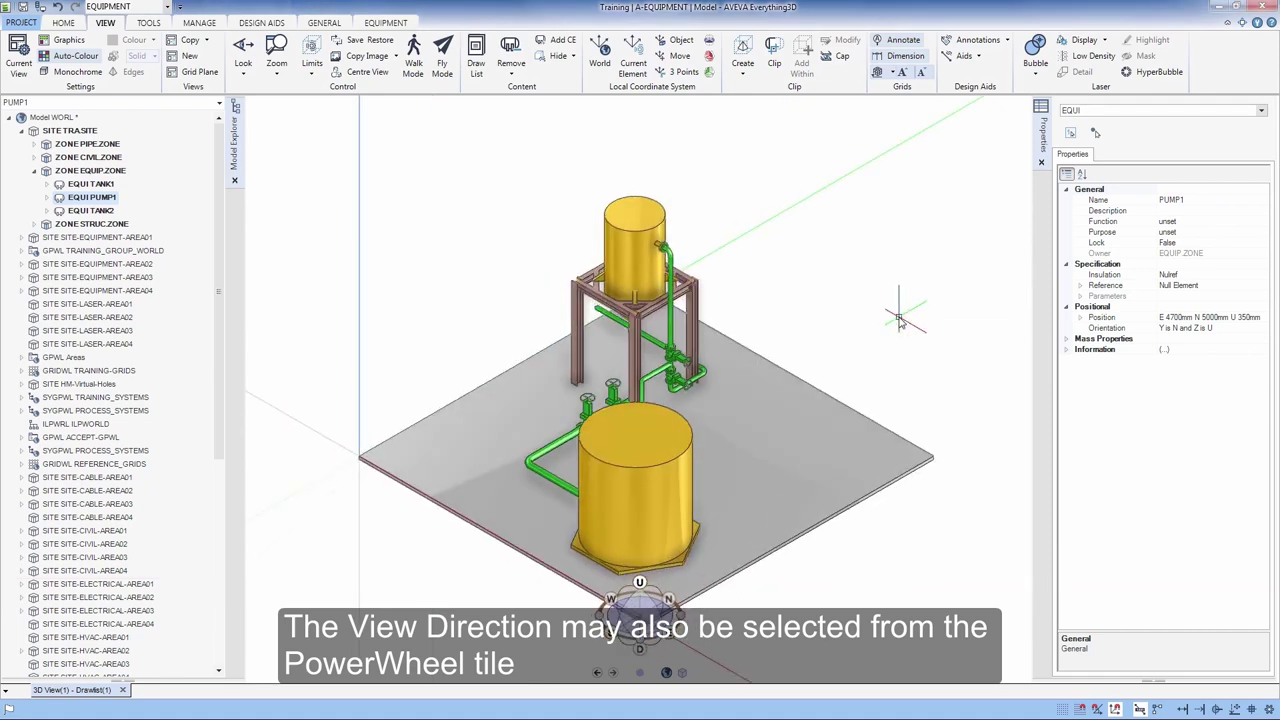
{"action": "middle_click", "coordinate": [831, 330]}
{"action": "left_click", "coordinate": [835, 293]}
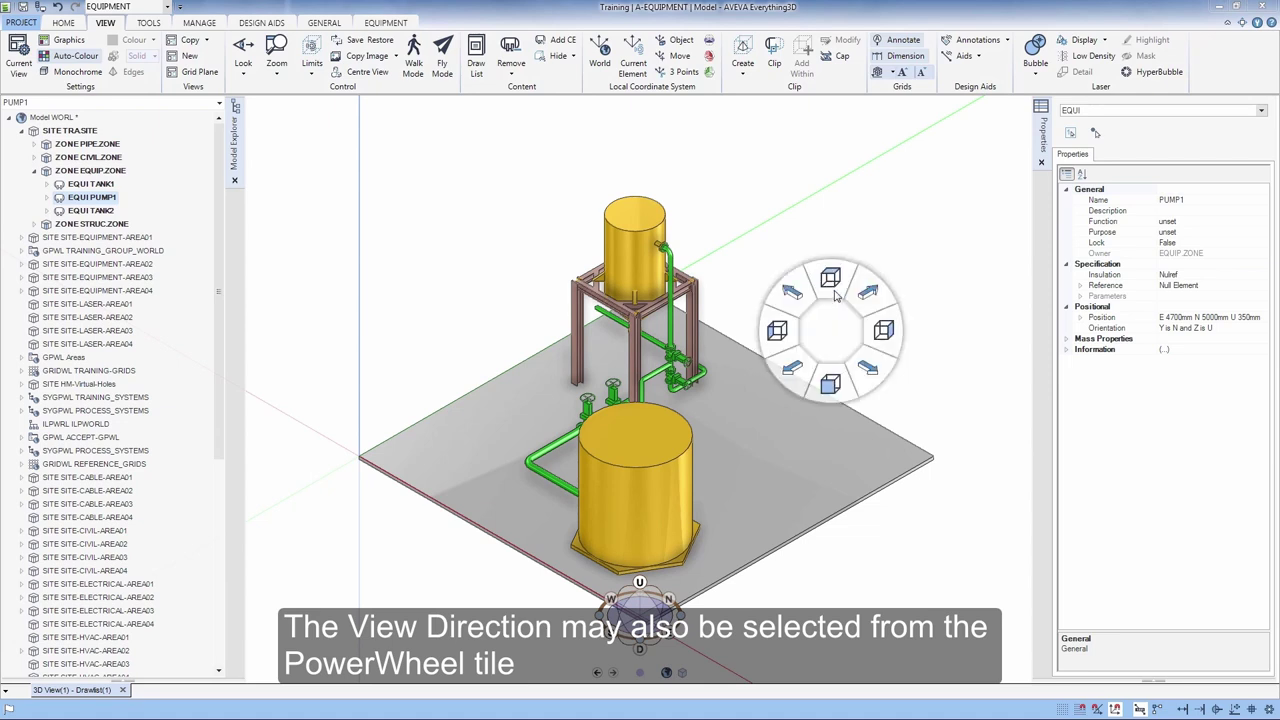
{"action": "left_click", "coordinate": [787, 336]}
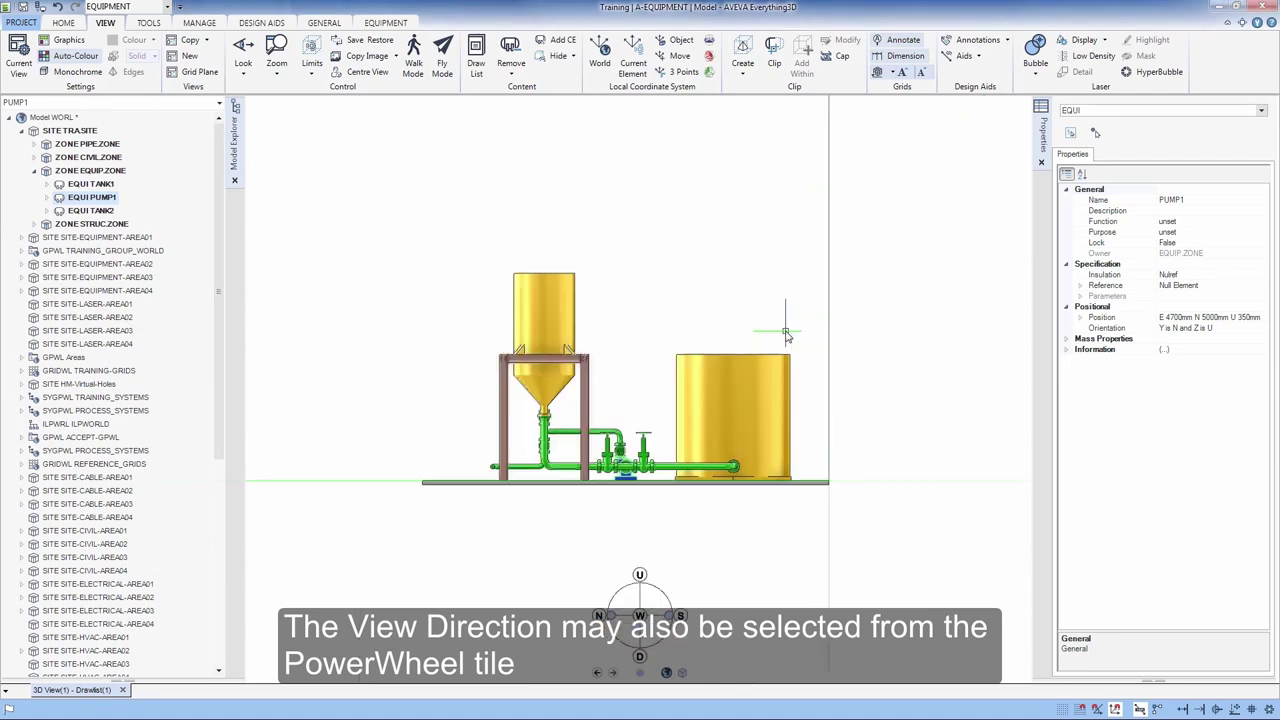
{"action": "middle_click", "coordinate": [785, 330]}
{"action": "left_click", "coordinate": [782, 278]}
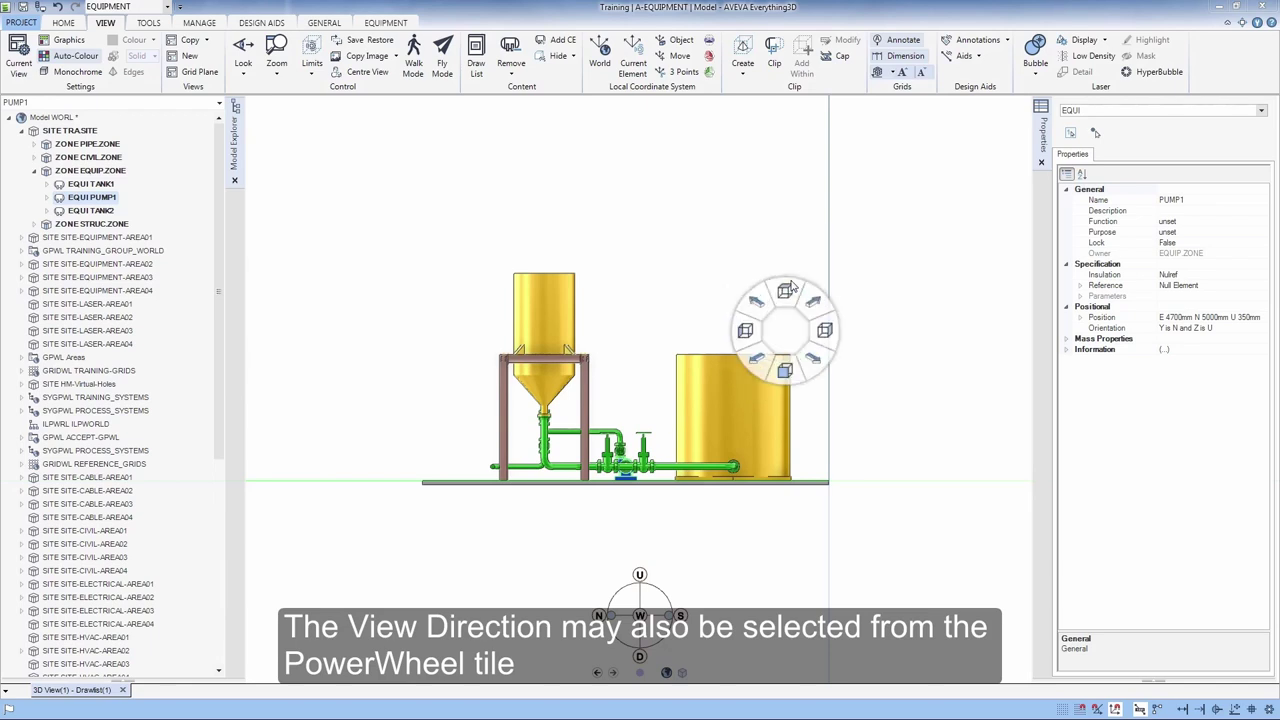
{"action": "left_click", "coordinate": [786, 288]}
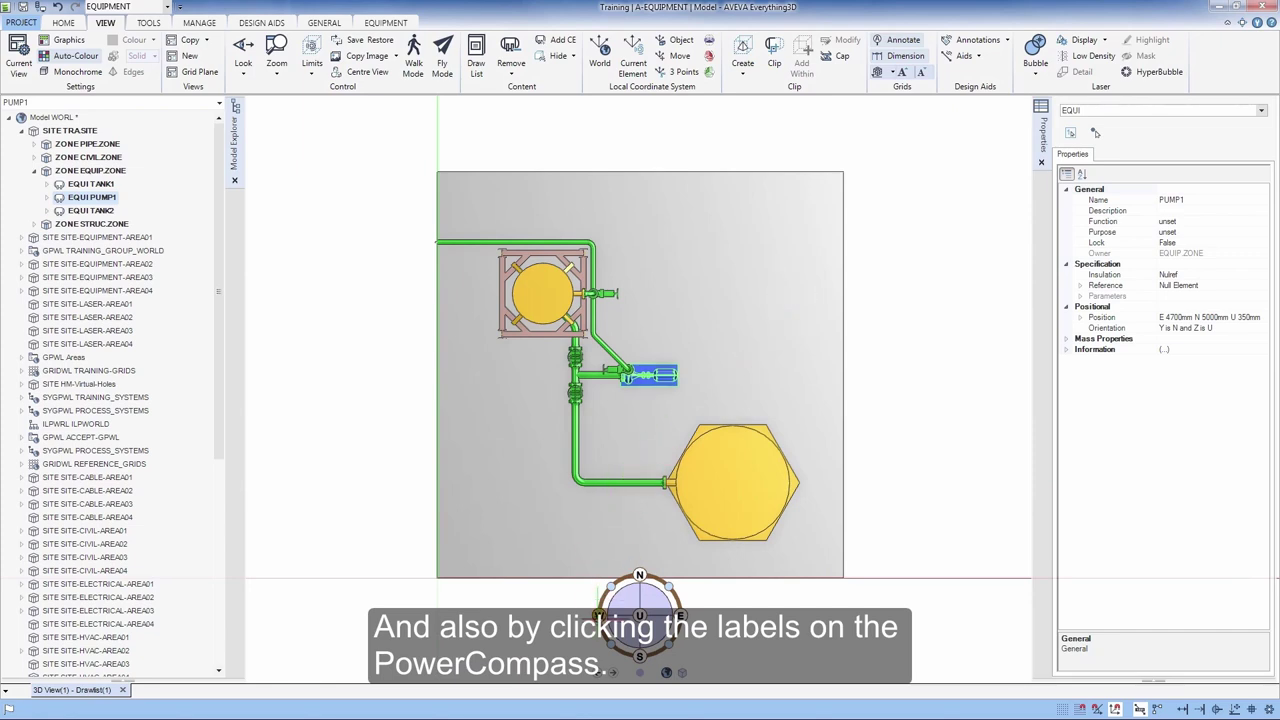
- Use PowerCompass labels for both opposite elevations, then plan, then isometric
{"action": "left_click", "coordinate": [599, 616]}
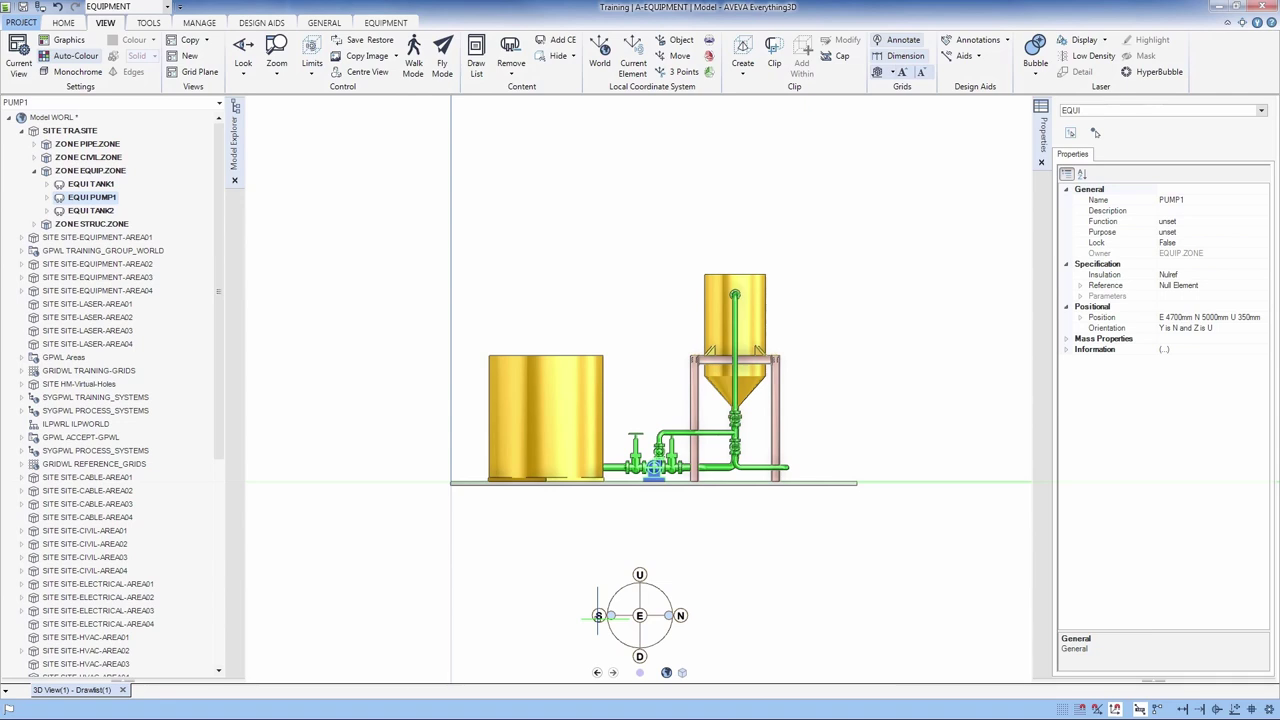
{"action": "left_click", "coordinate": [680, 615]}
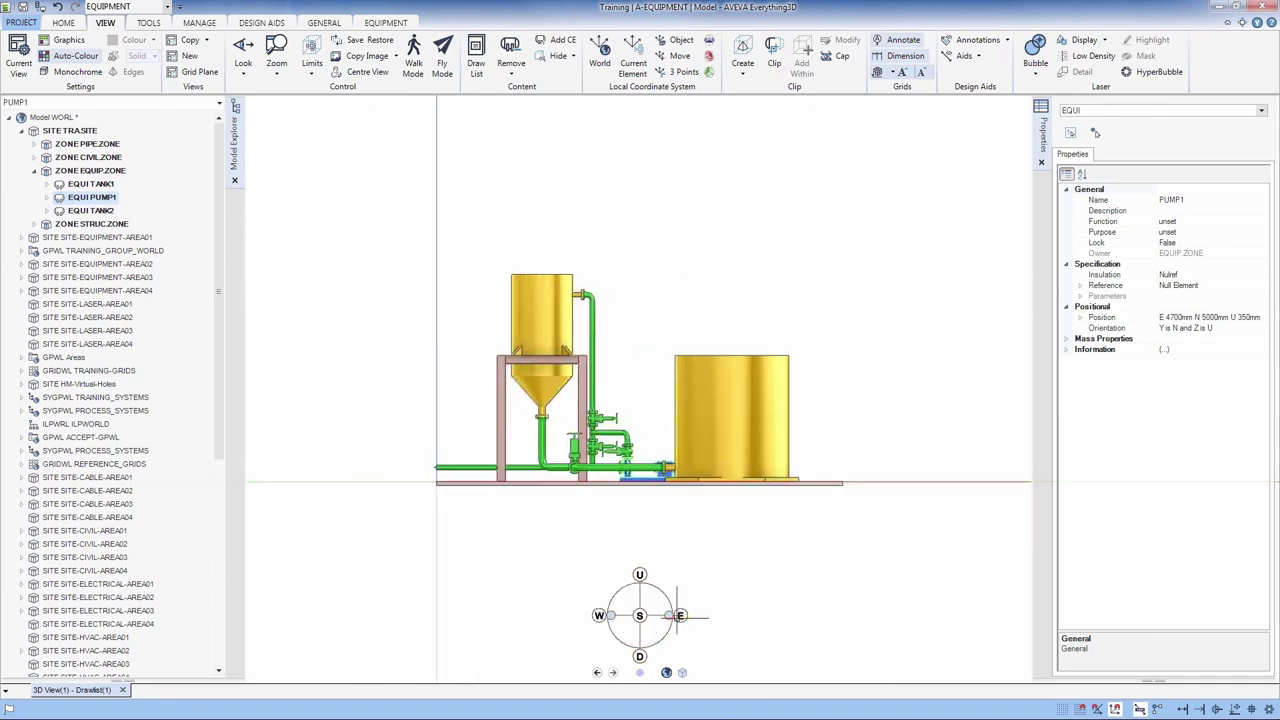
{"action": "left_click", "coordinate": [640, 575]}
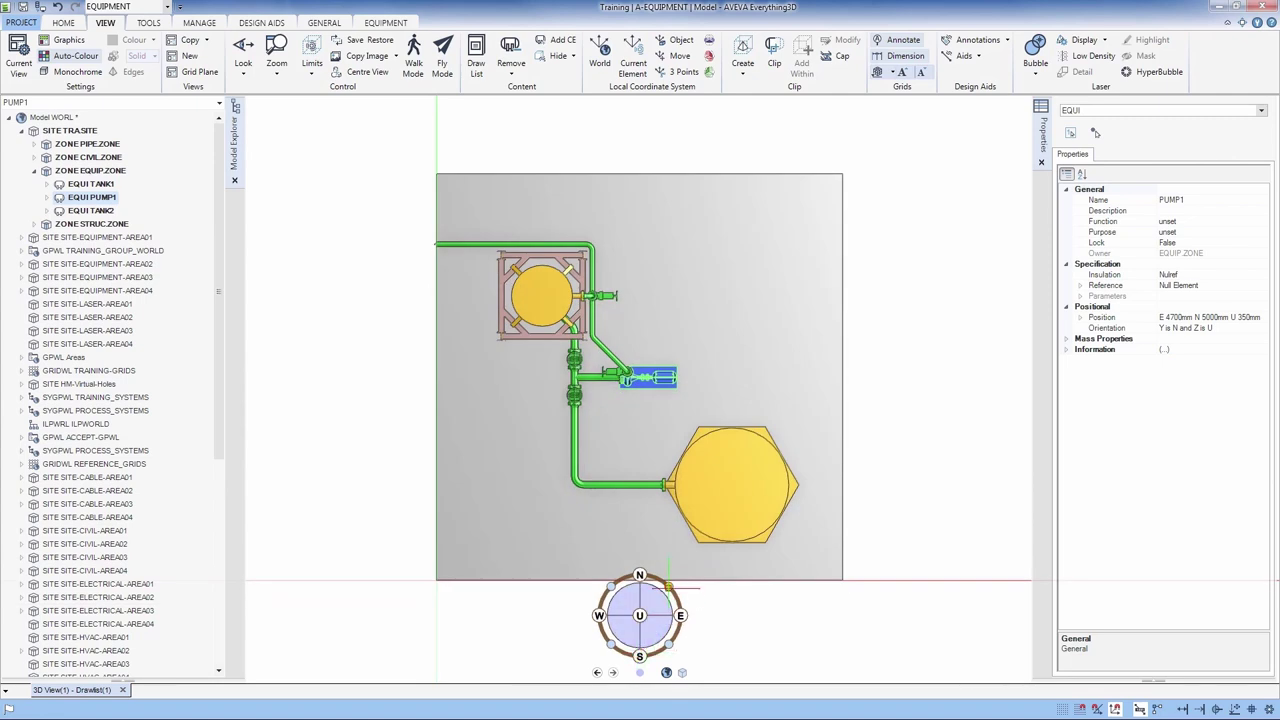
{"action": "left_click", "coordinate": [668, 587]}
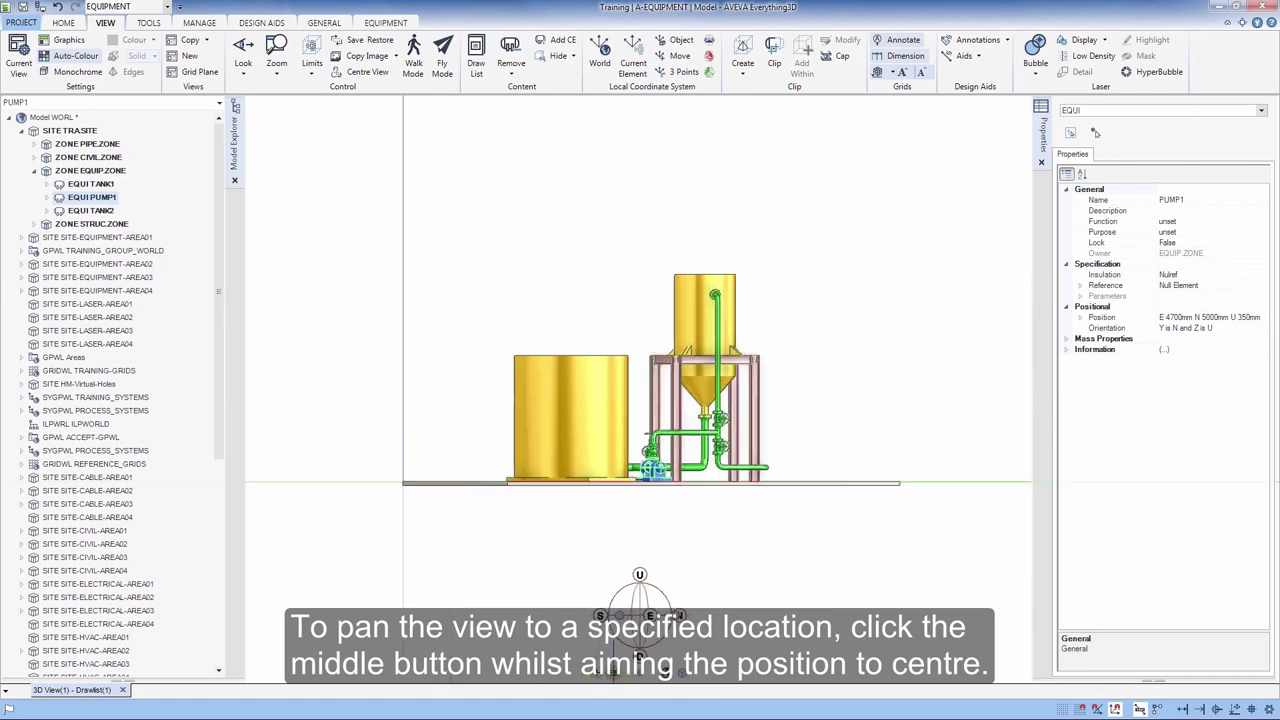
- Use the PowerCompass to show a side elevation, then U for plan view
{"action": "left_click", "coordinate": [642, 612]}
{"action": "left_click", "coordinate": [613, 673]}
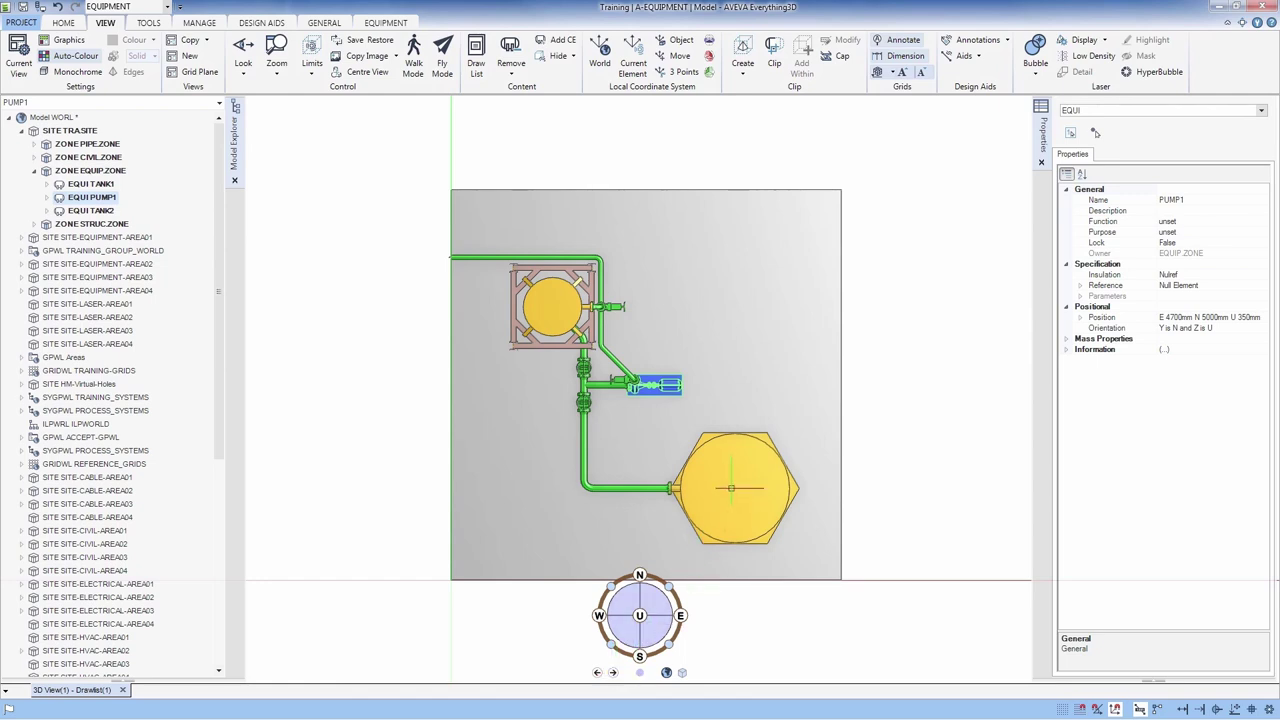
- Middle-click points to pan the plan view across and back to centre on PUMP1
{"action": "middle_click", "coordinate": [735, 481]}
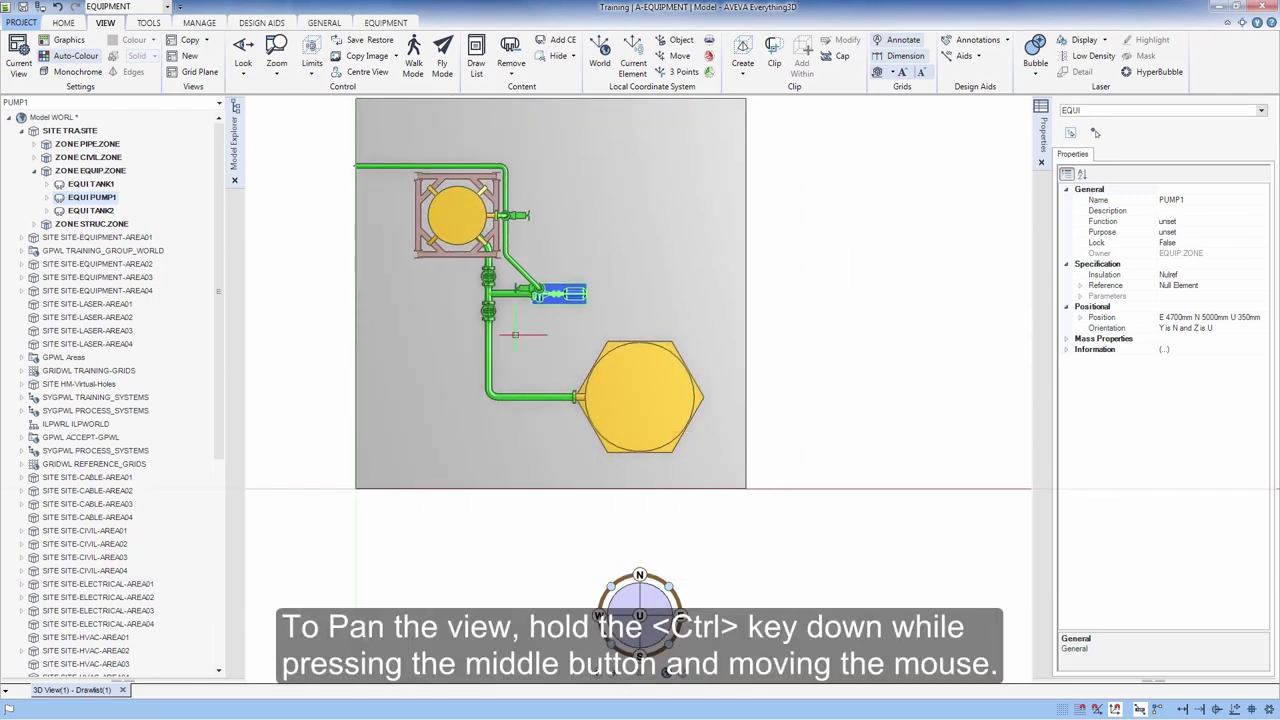
{"action": "middle_click", "coordinate": [453, 215]}
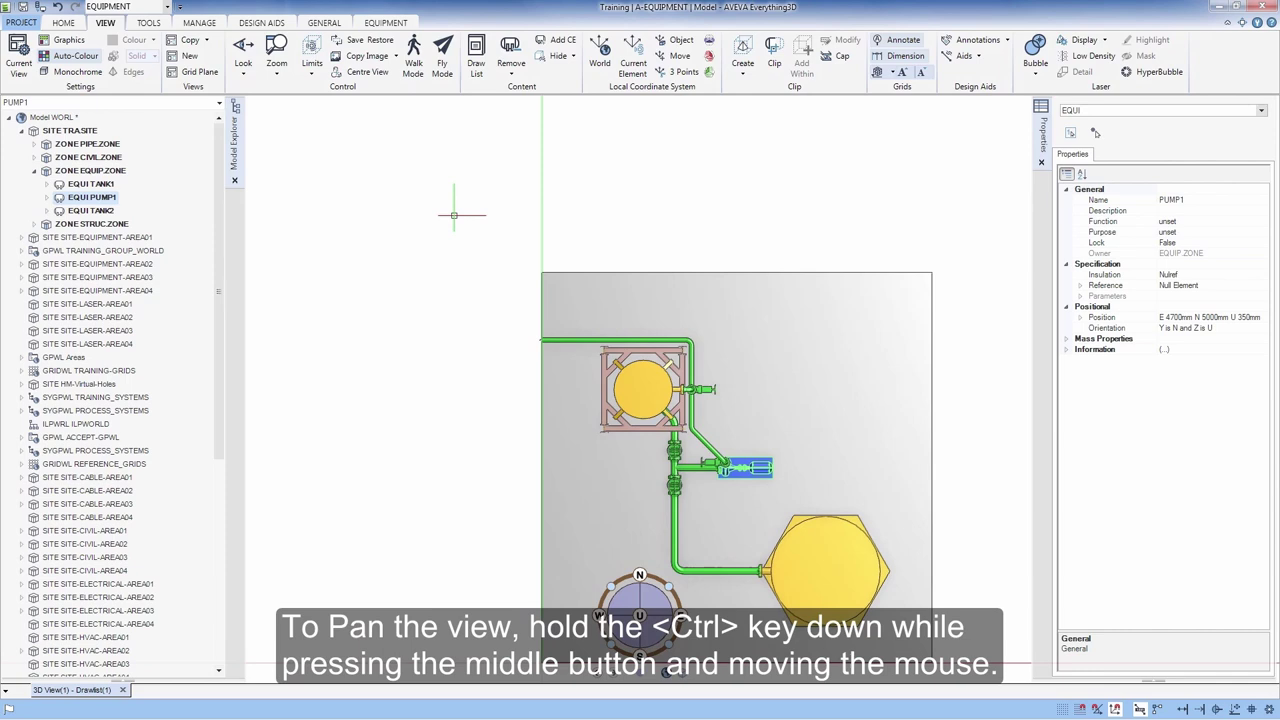
{"action": "middle_click", "coordinate": [740, 463]}
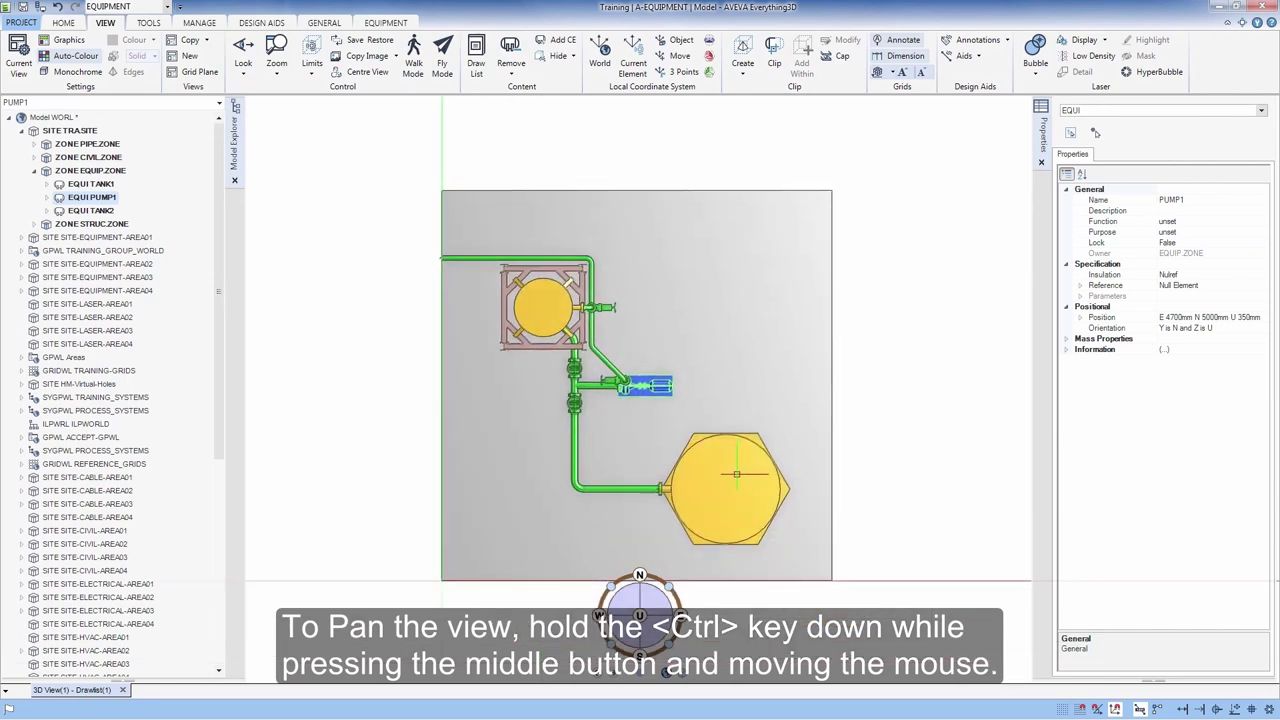